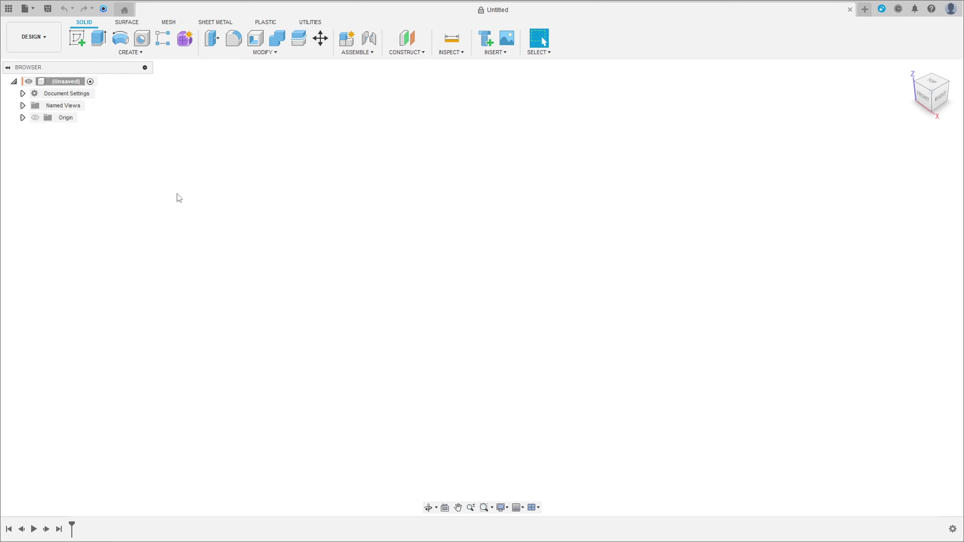
- Draw a 2-point rectangle 60 mm wide and 12 mm tall from the origin on the XZ front plane
click(77, 38)
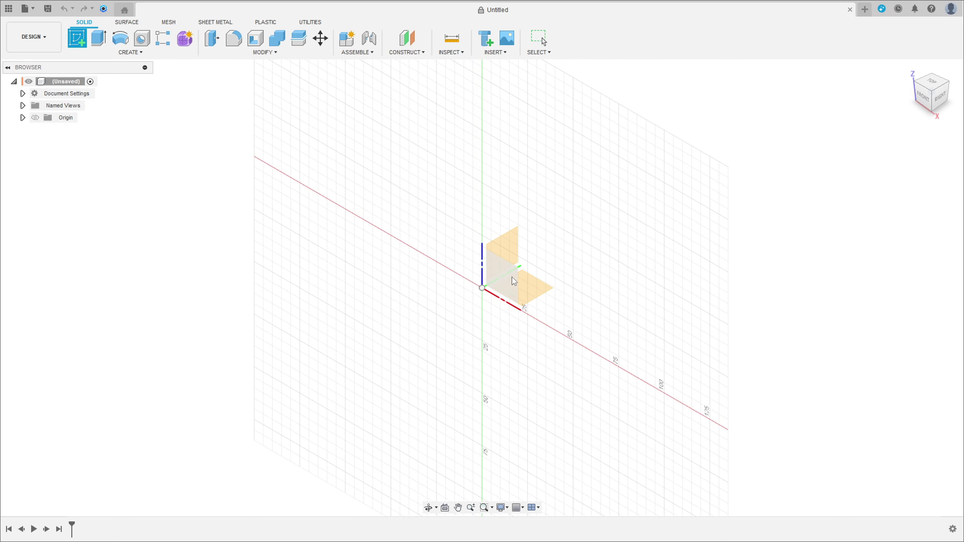
click(515, 280)
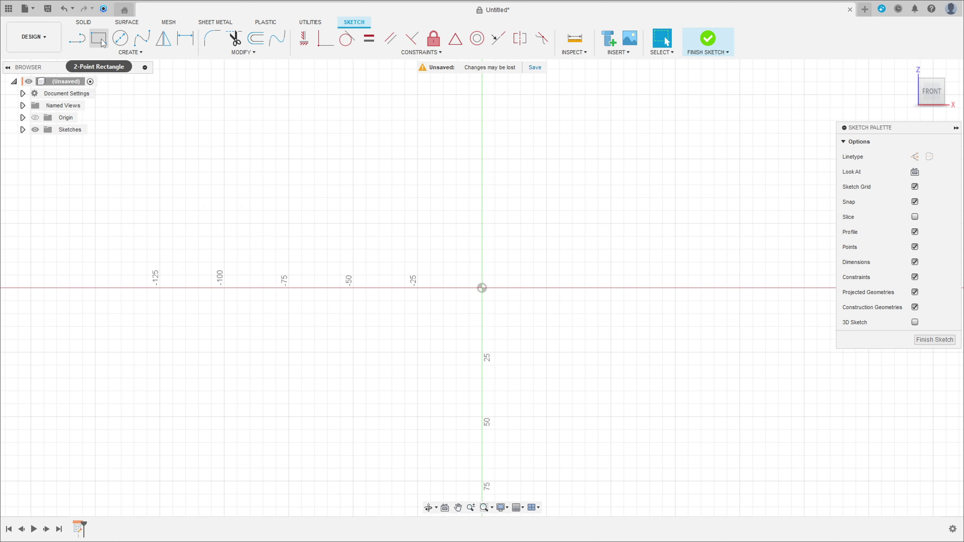
click(103, 42)
click(481, 288)
text(6)
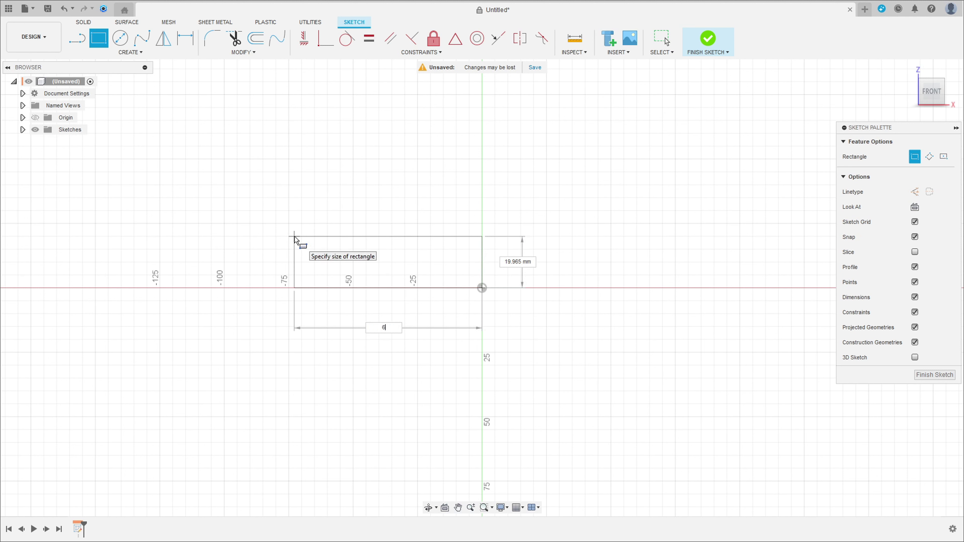
text(0)
key(Tab)
text(12)
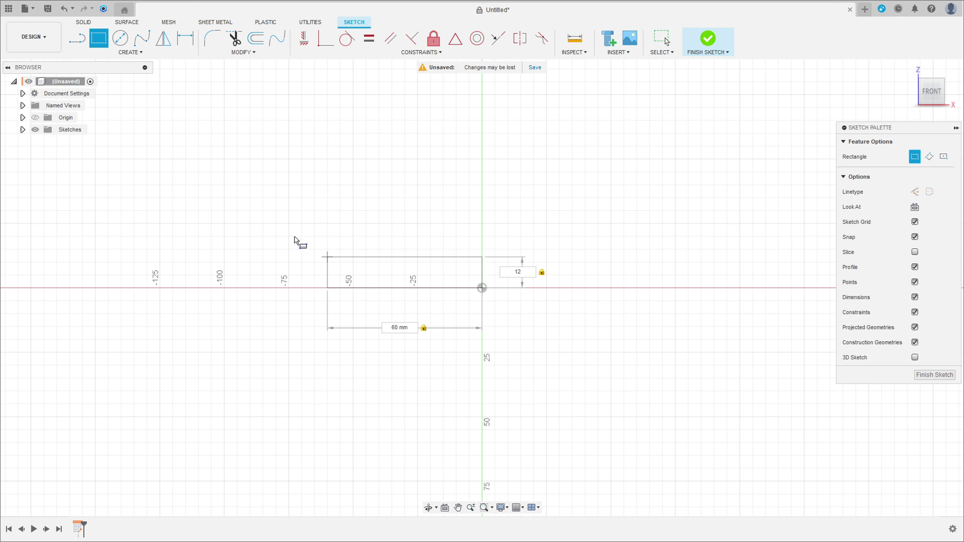
key(Return)
middle_drag(317, 250, 423, 197)
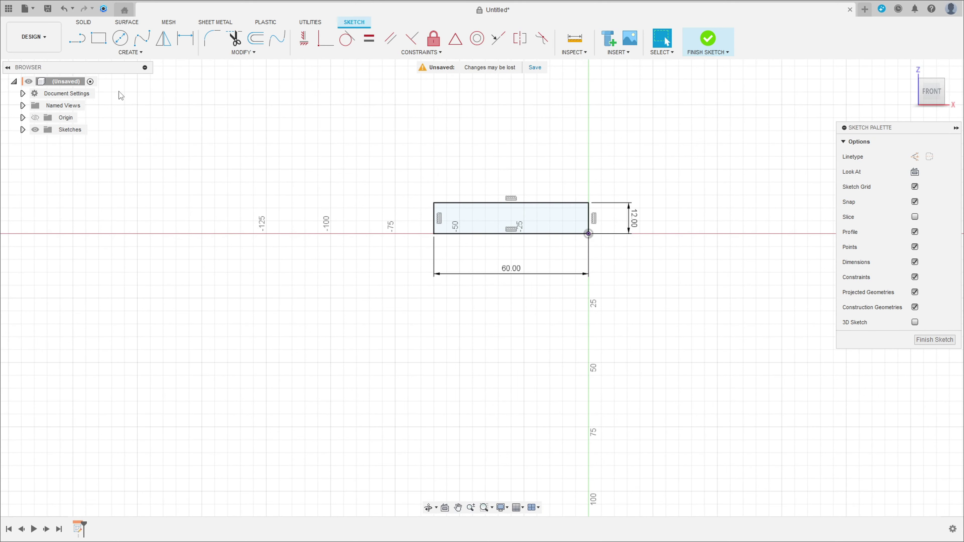
- From the rectangle's top-left corner, draw a 6 mm line at 135°, a 1 mm line, then a long diagonal
click(77, 38)
scroll(362, 202, up, 3)
scroll(429, 189, up, 3)
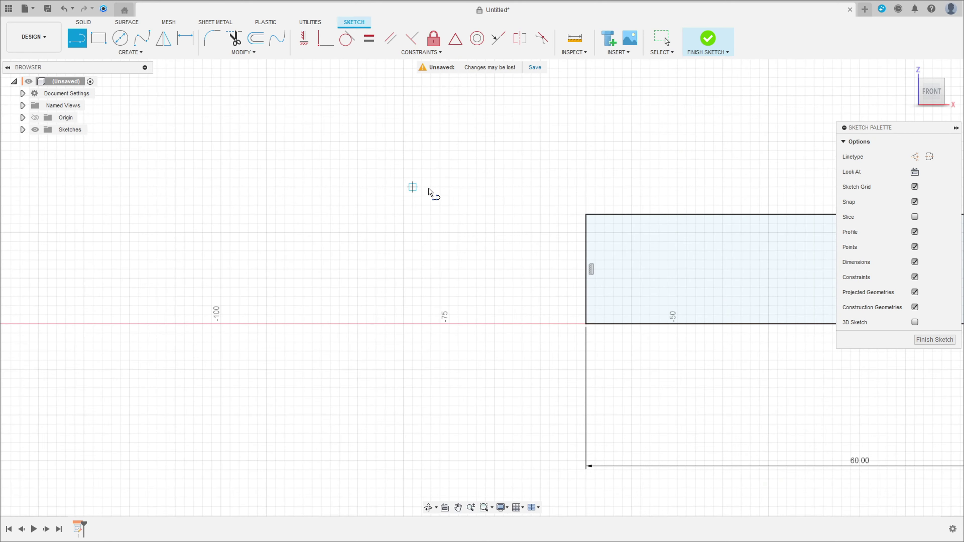
click(585, 215)
key(Tab)
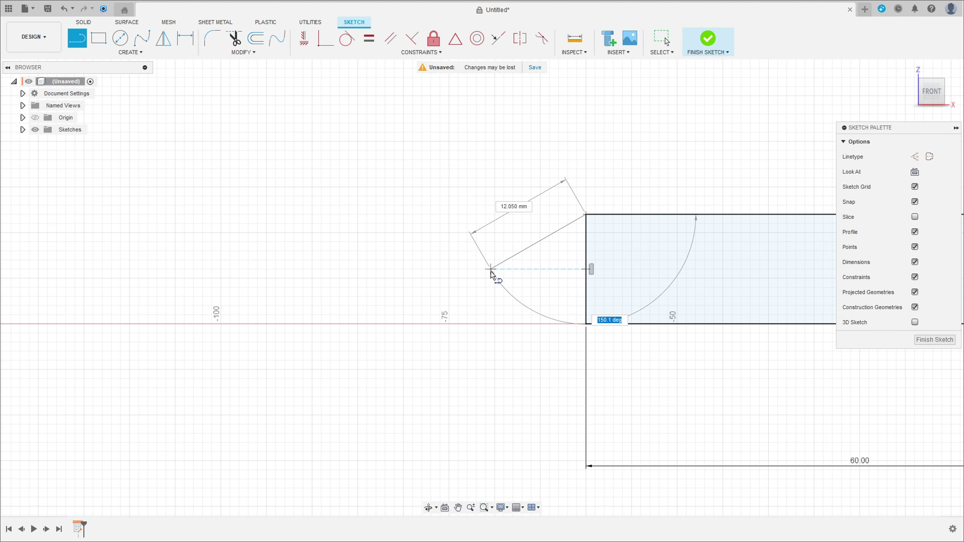
key(Tab)
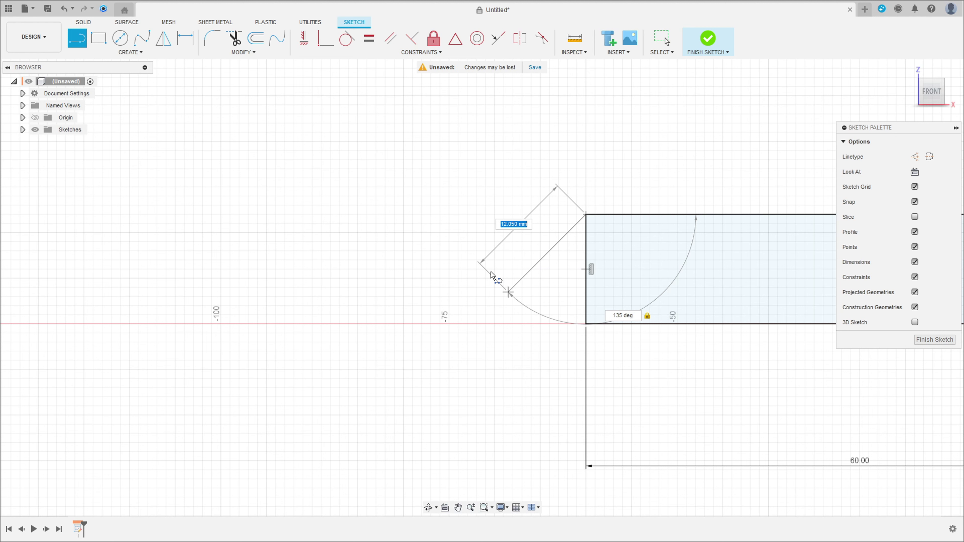
text(6)
key(Tab)
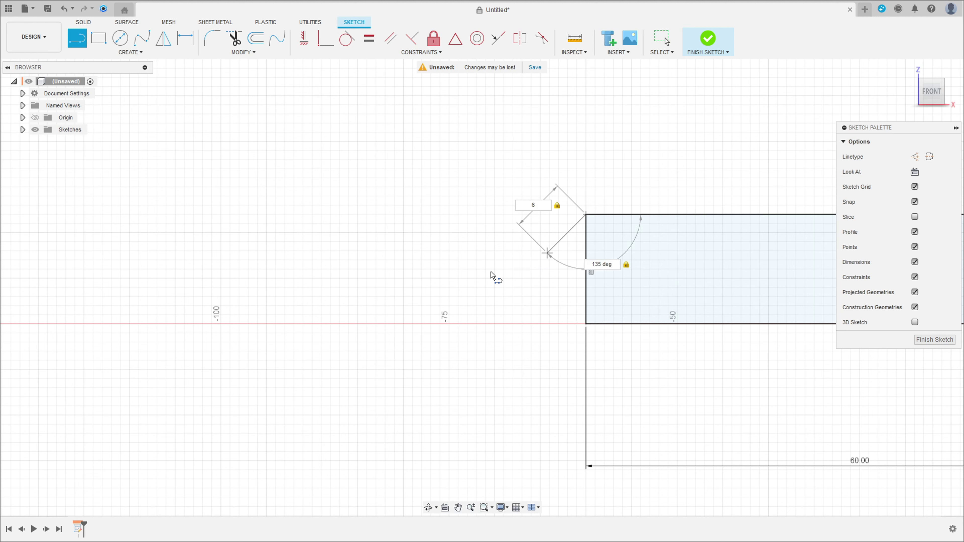
key(Return)
text(1)
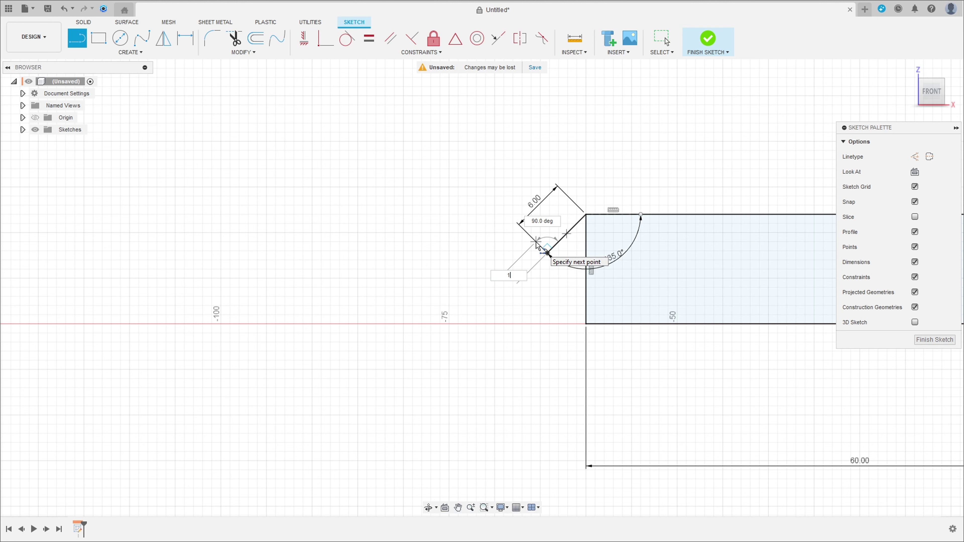
key(Tab)
key(Return)
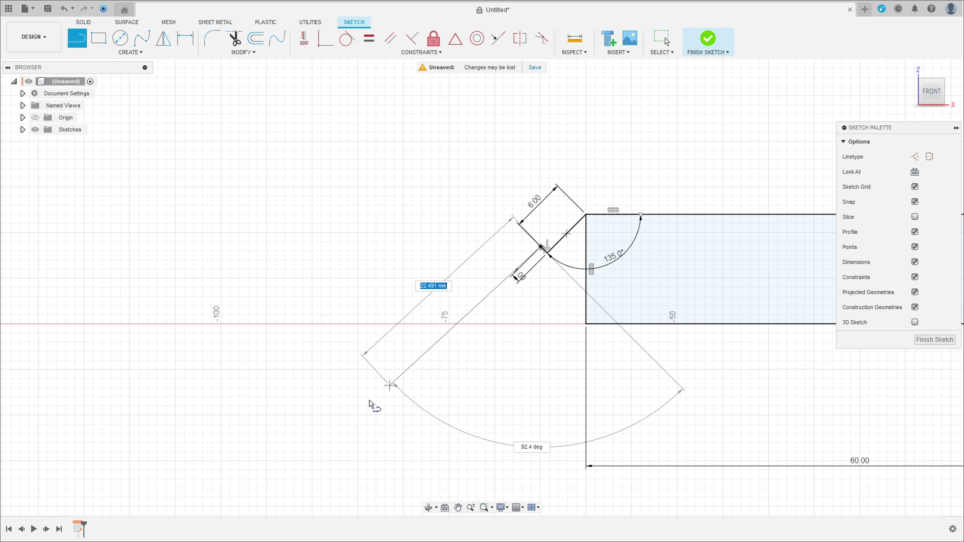
middle_drag(319, 434, 432, 267)
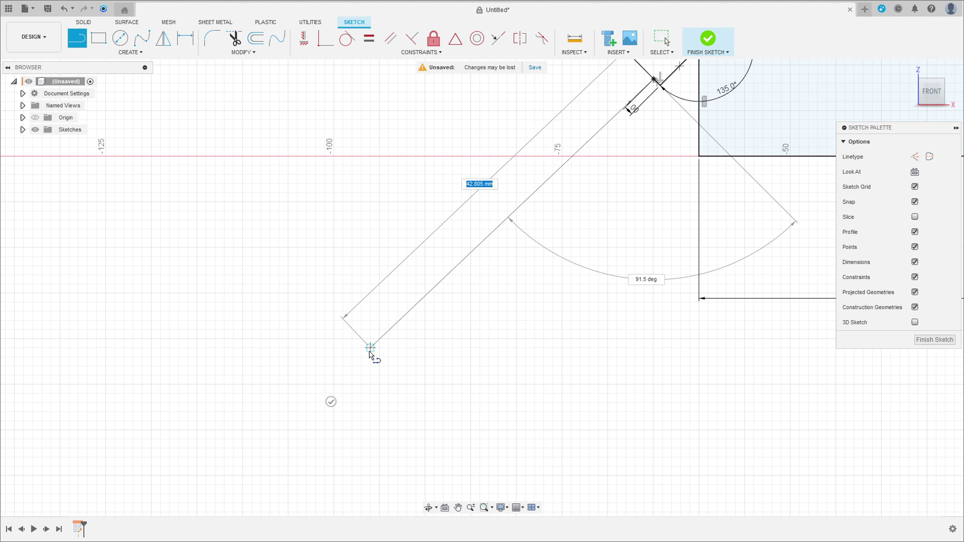
click(368, 362)
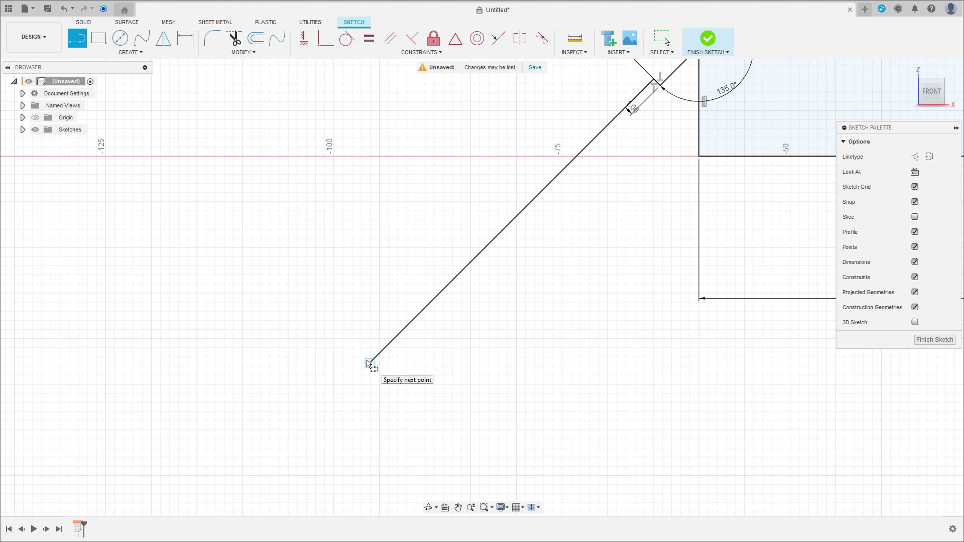
key(Escape)
- Draw a second 135° diagonal line from the rectangle's bottom-left corner
key(l)
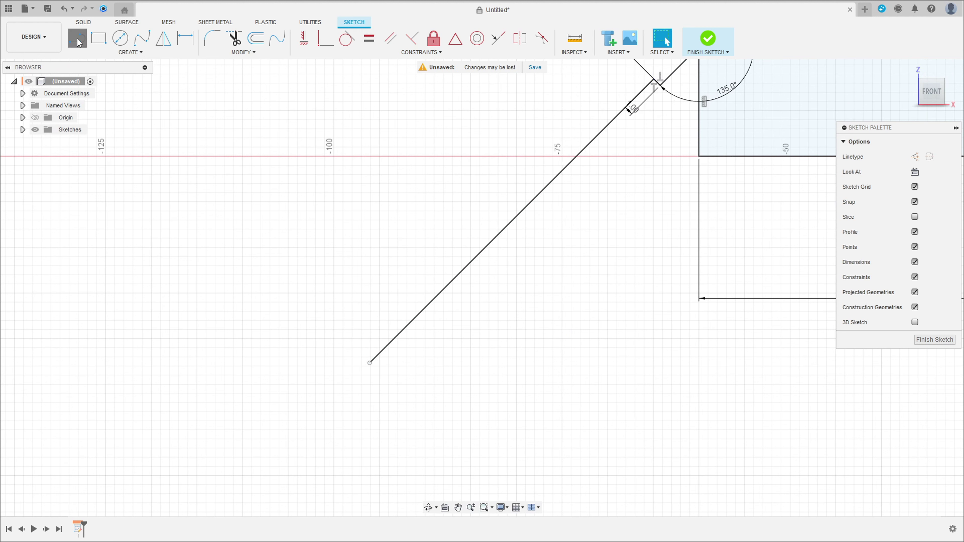
click(701, 158)
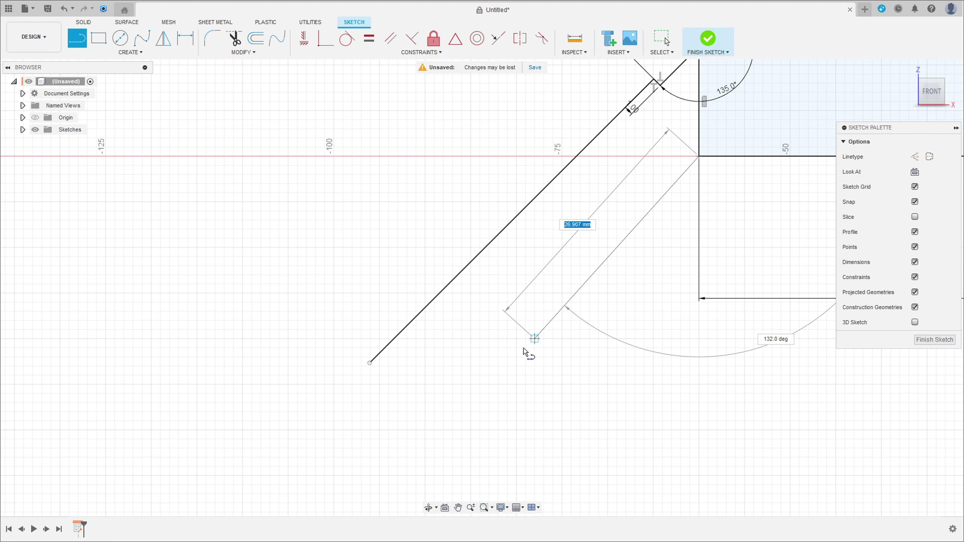
key(Tab)
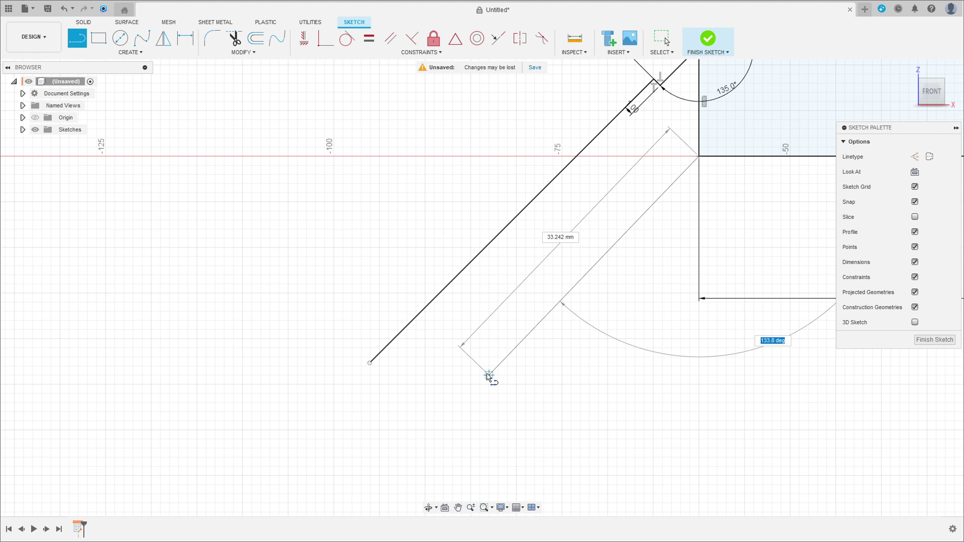
text(135)
key(Tab)
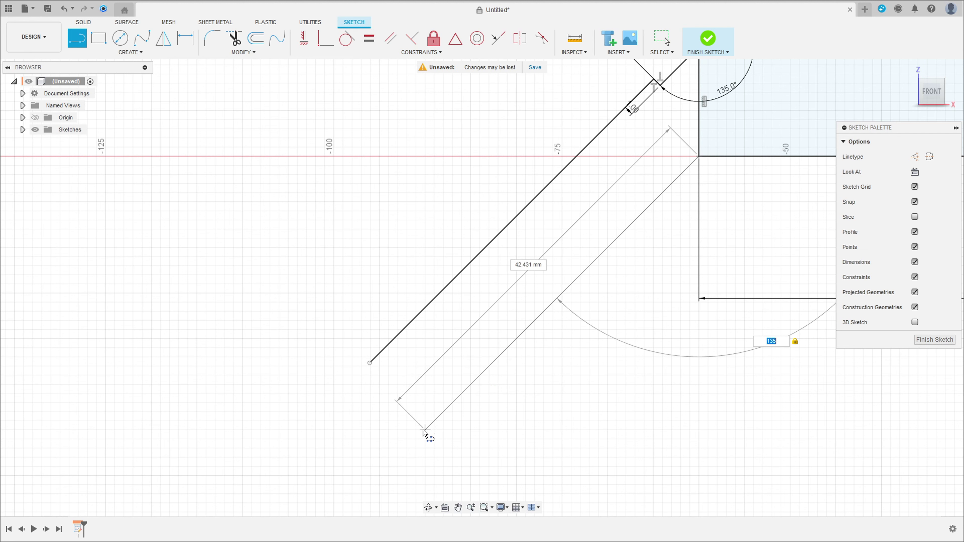
click(433, 421)
- Close the angled arm with a line joining the two diagonals' ends
key(Escape)
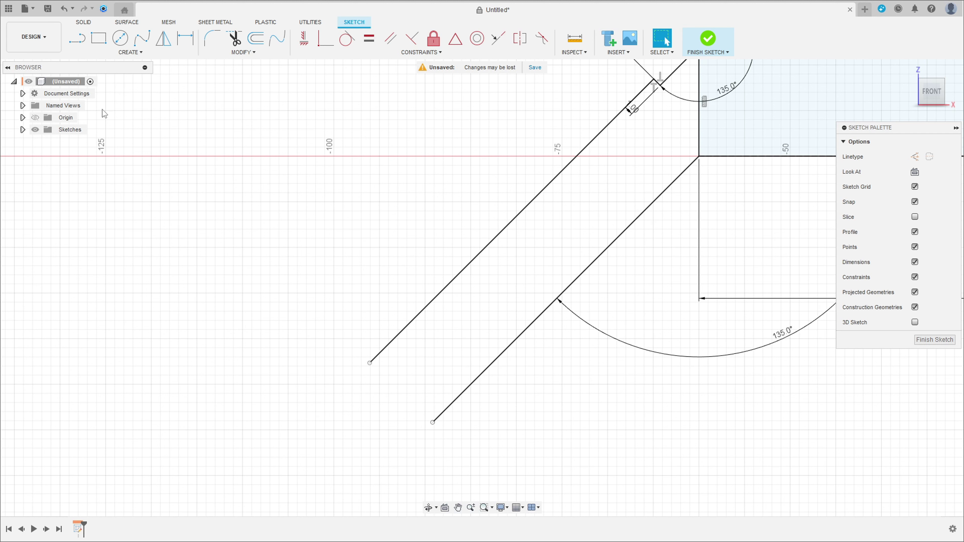
key(l)
click(370, 363)
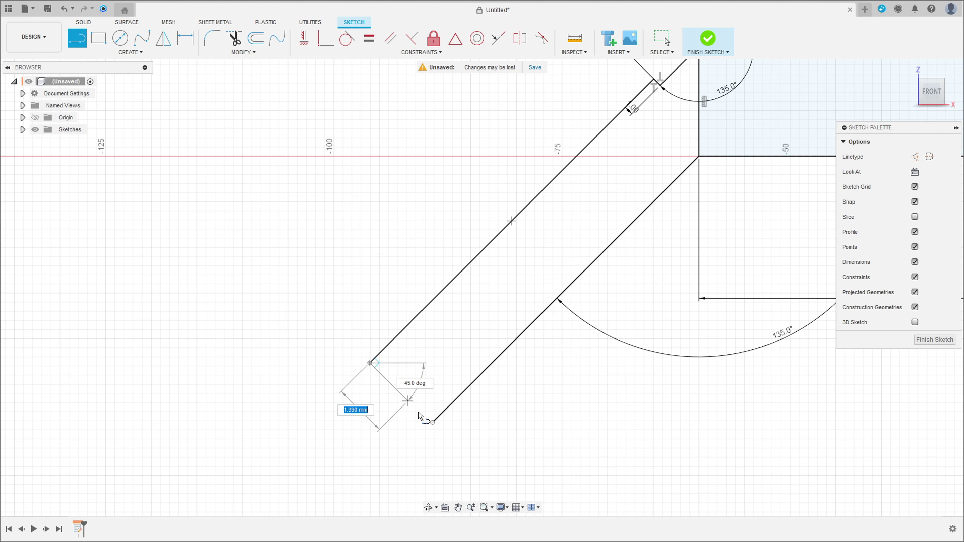
click(433, 422)
key(Escape)
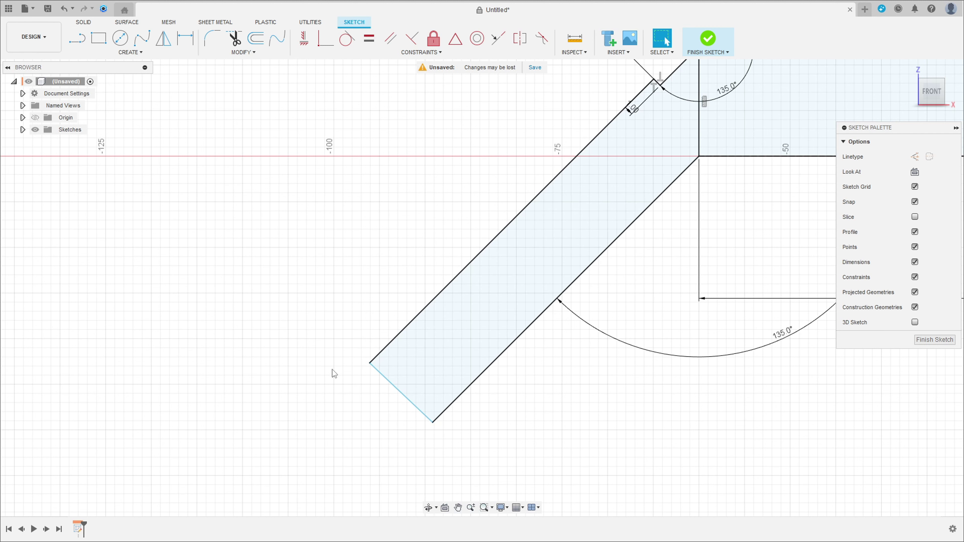
- Make the arm's end line perpendicular to its upper side
click(412, 38)
click(391, 384)
click(383, 349)
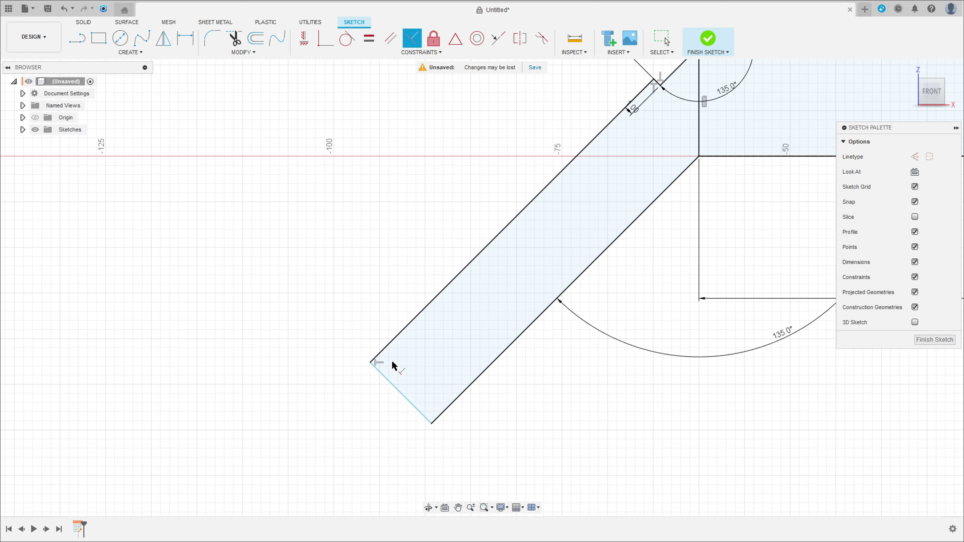
click(421, 413)
click(454, 409)
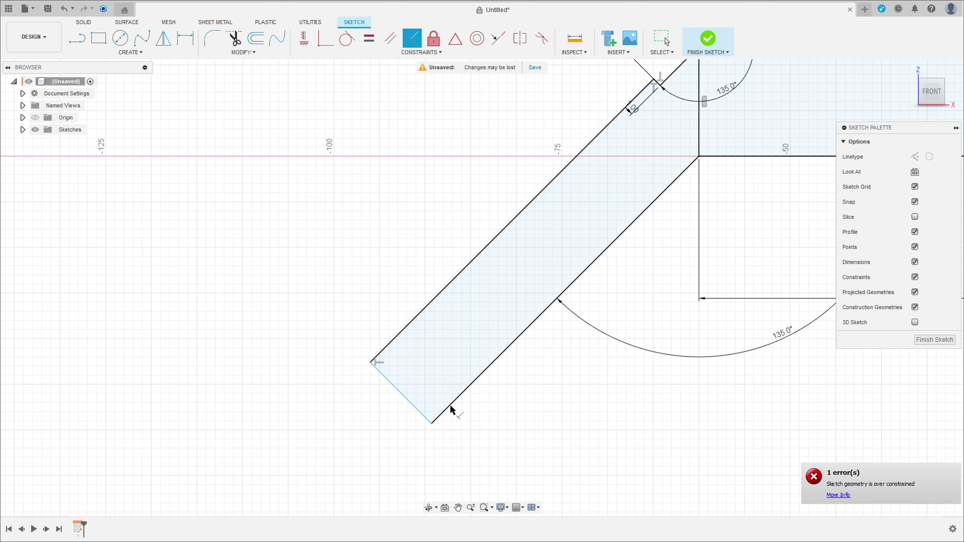
key(Escape)
- Dimension the angled arm to 70 mm long and move the 1.00 dimension clear of the corner
scroll(390, 285, down, 3)
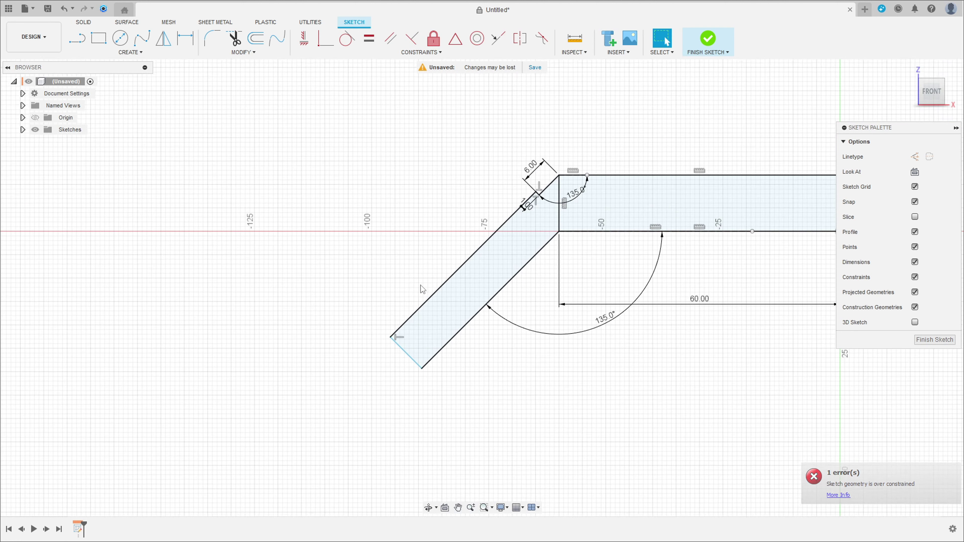
click(185, 39)
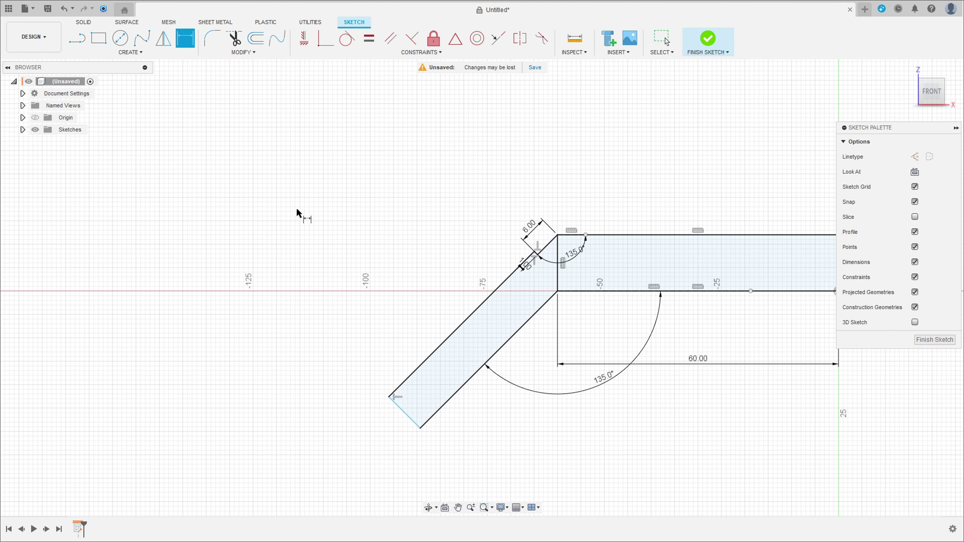
click(389, 397)
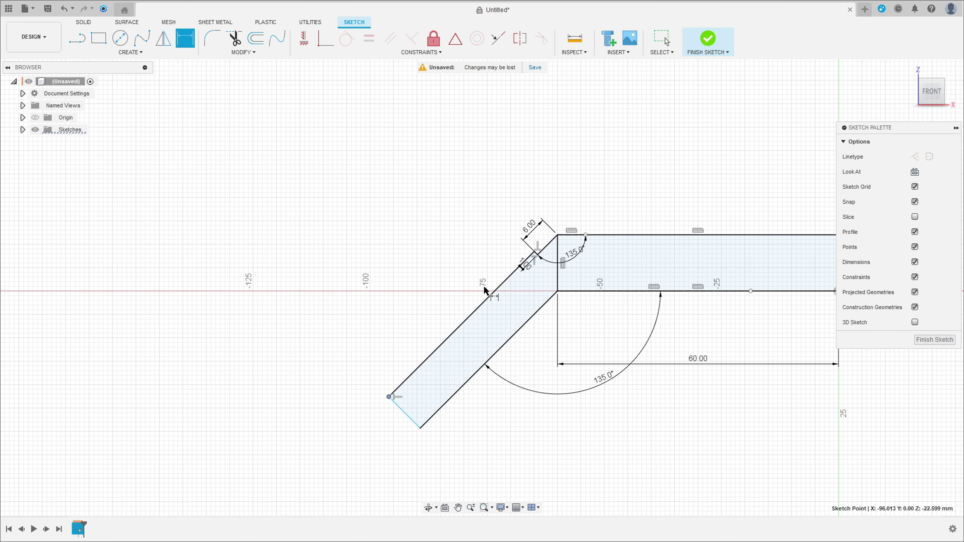
click(557, 236)
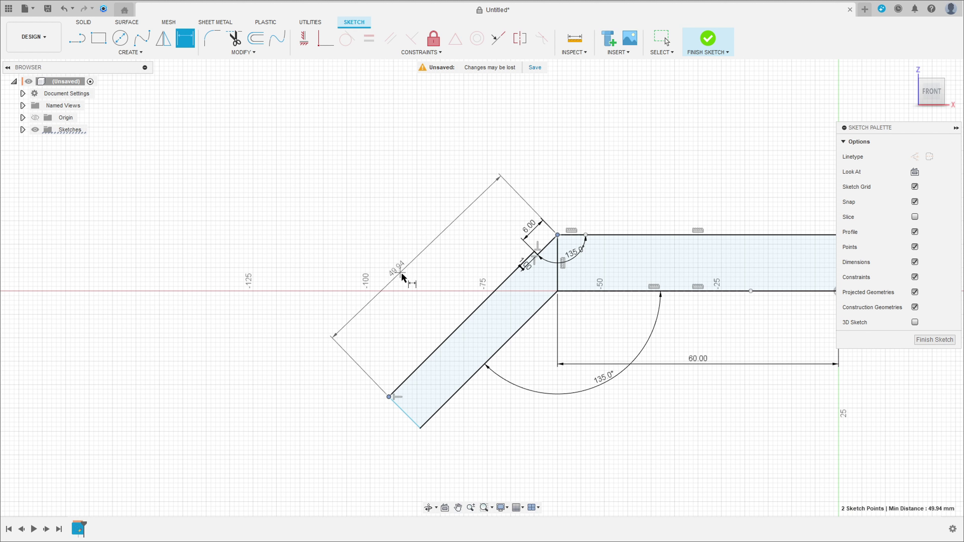
click(410, 284)
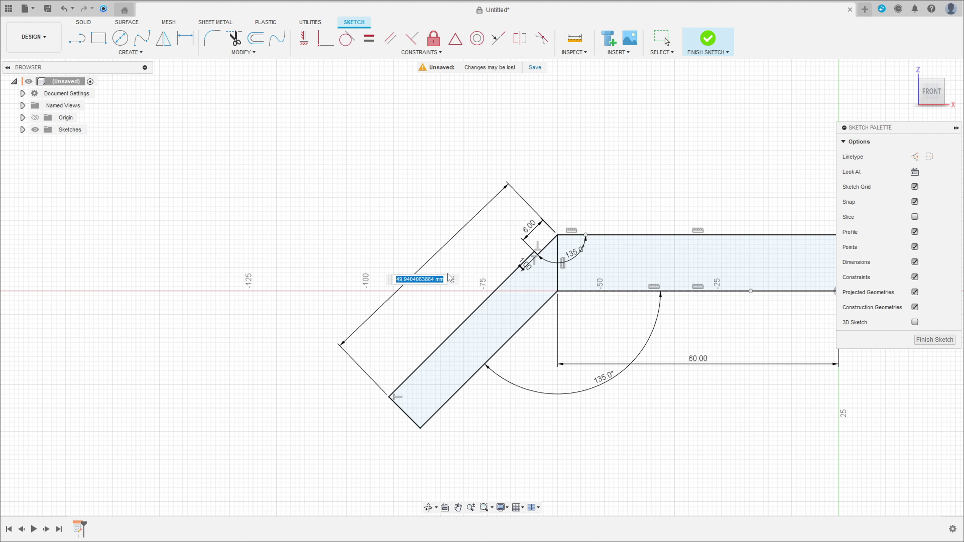
text(70)
key(Return)
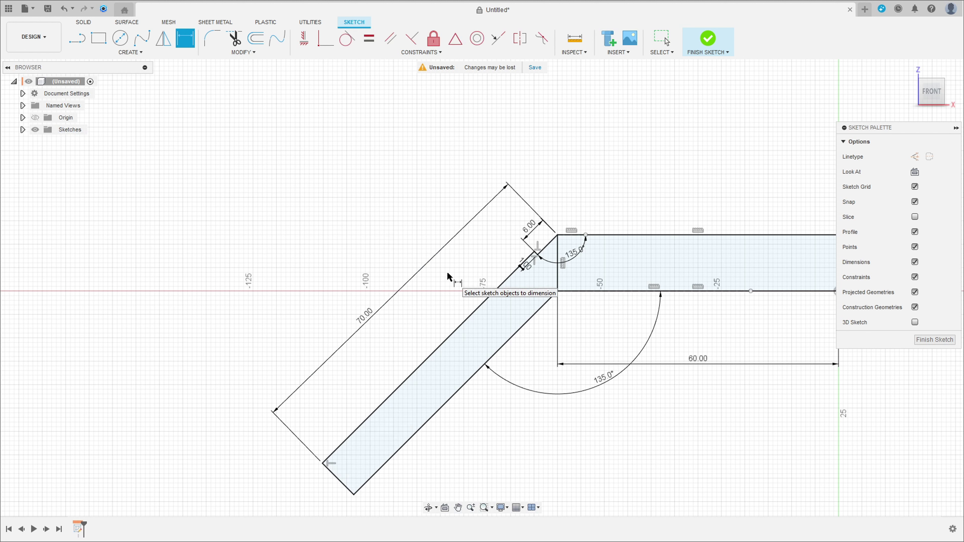
scroll(641, 185, down, 2)
scroll(461, 228, down, 2)
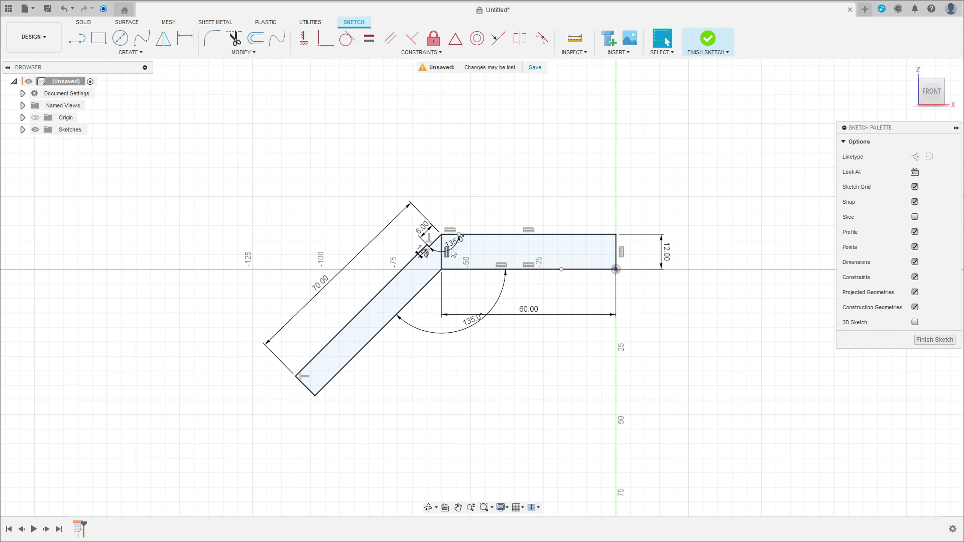
key(Escape)
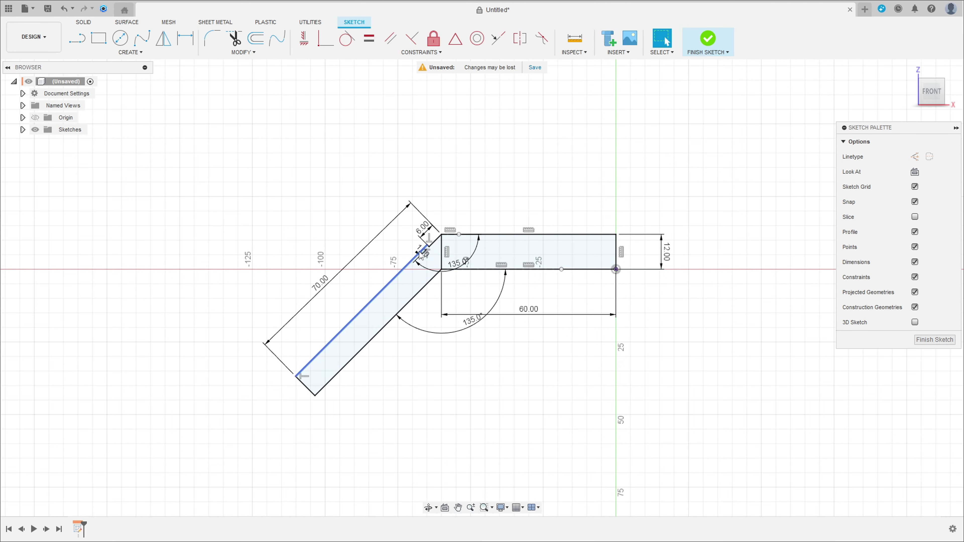
drag(421, 255, 399, 244)
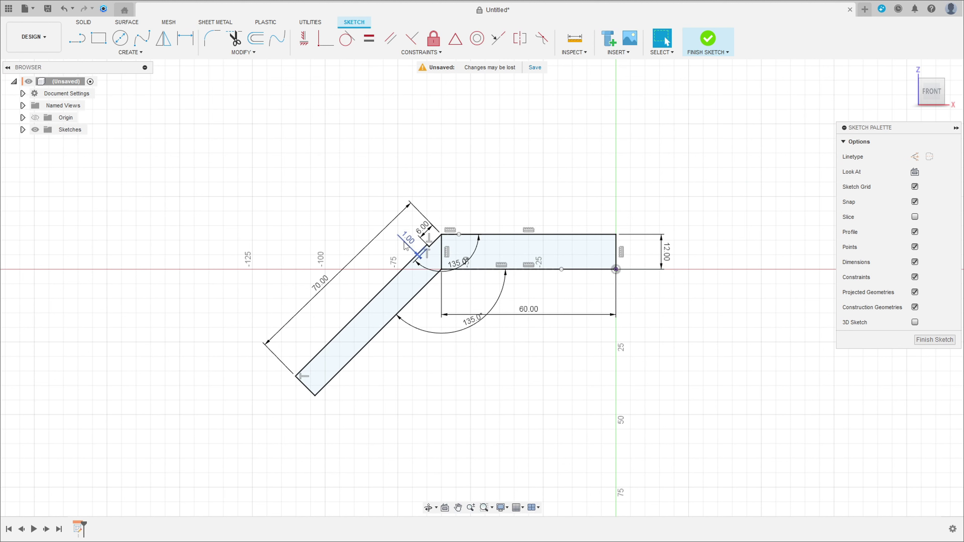
- Finish the sketch and extrude both the slanted and straight arm profiles 45 mm
click(708, 38)
click(99, 38)
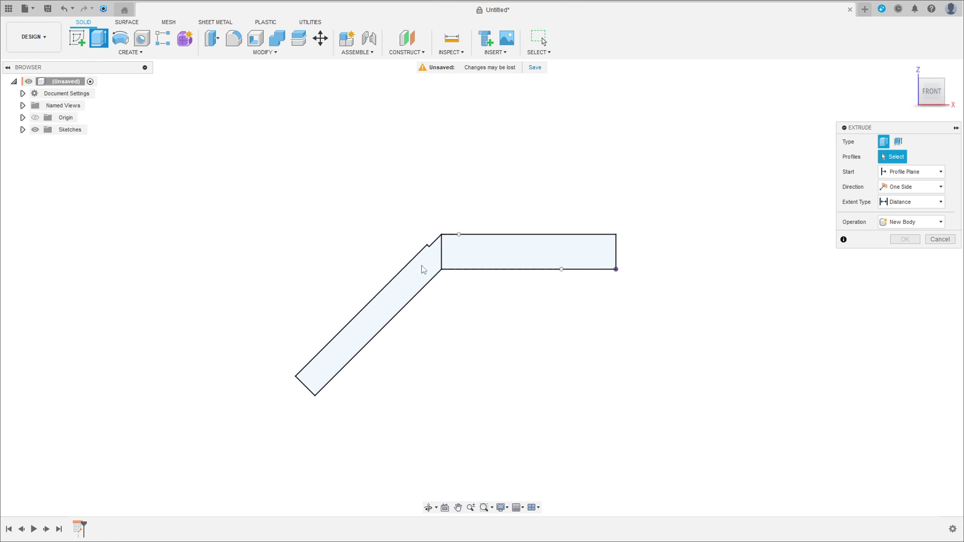
click(424, 270)
click(460, 256)
text(4)
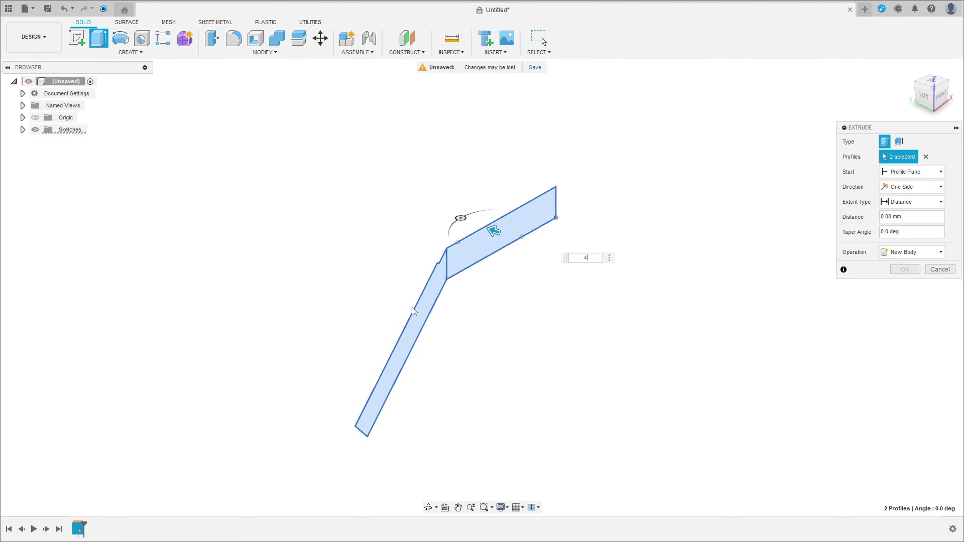
text(5)
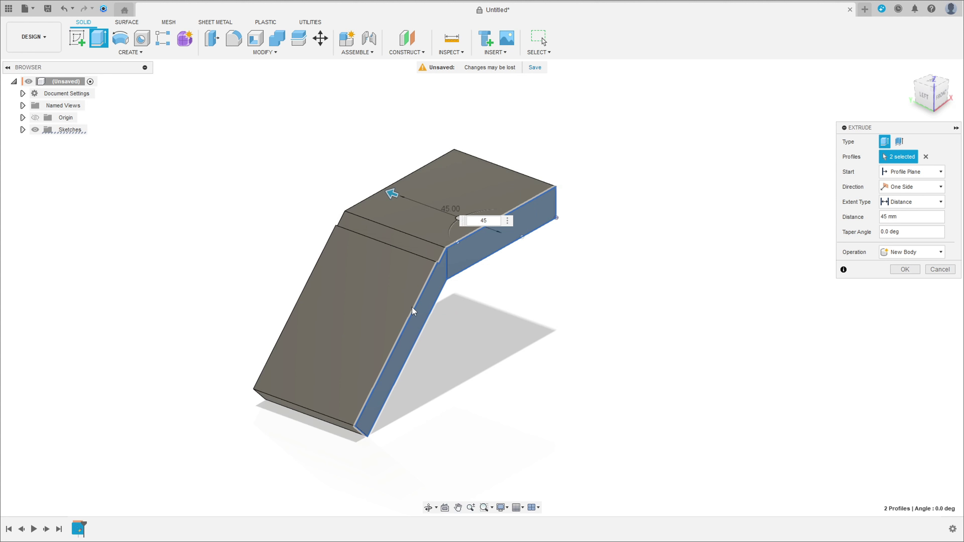
key(Return)
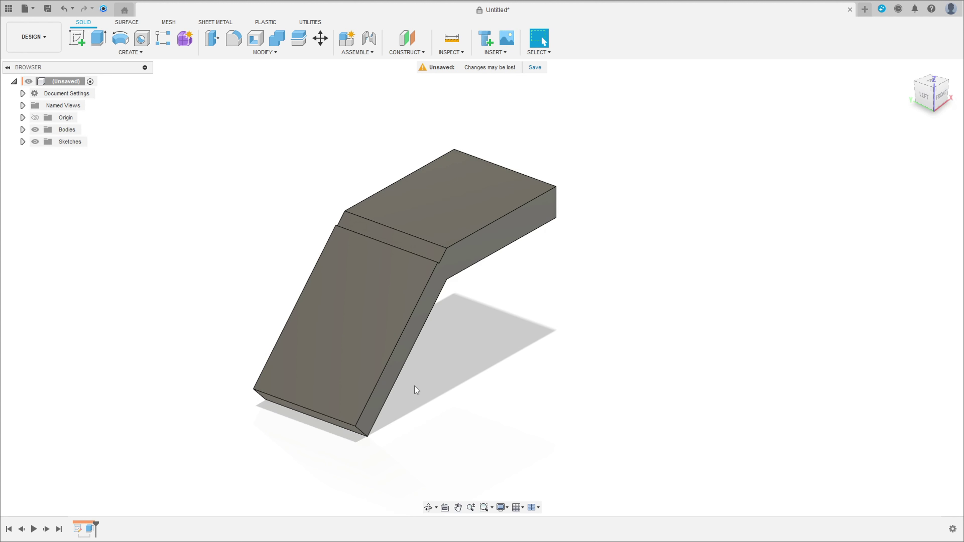
shift+middle_drag(416, 389, 394, 325)
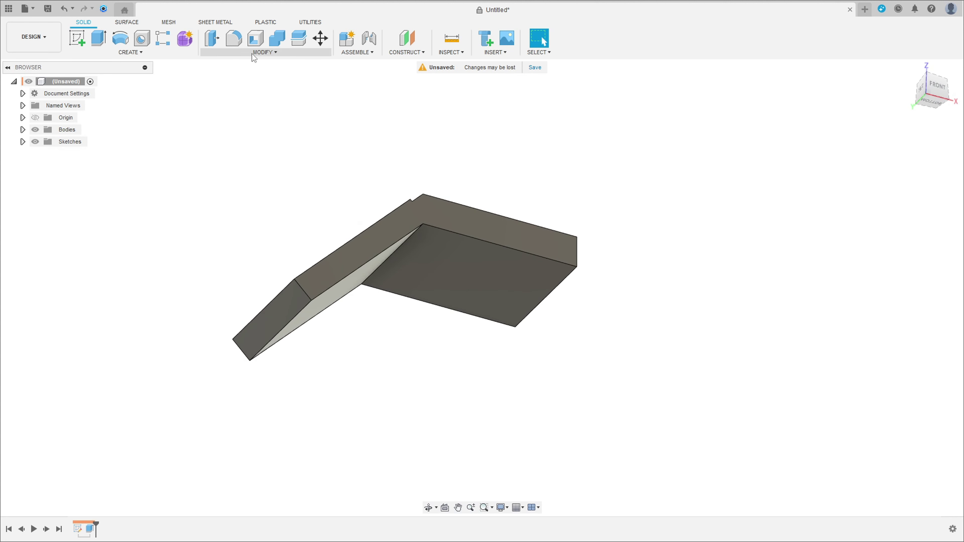
- Apply a Full Round Fillet using the slanted arm's end face as the center face
click(234, 38)
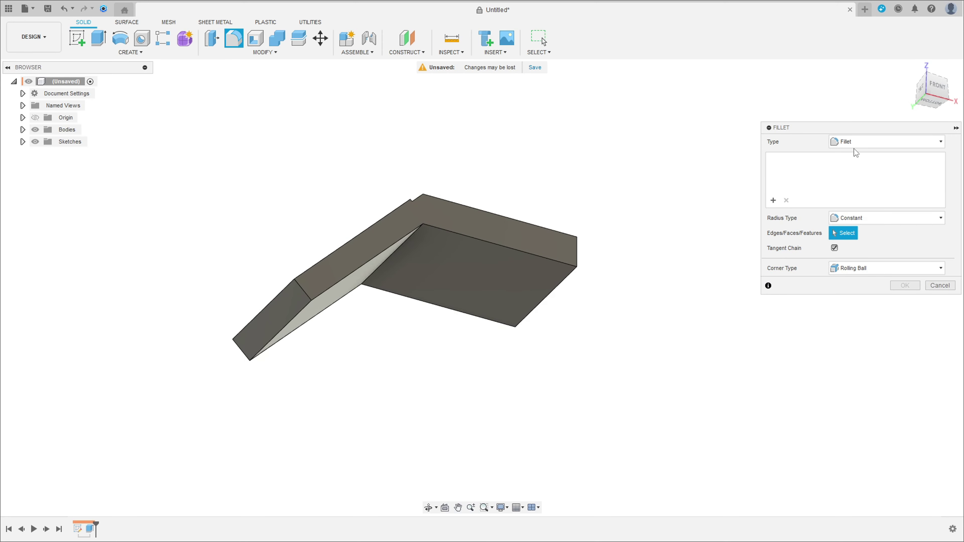
click(856, 142)
click(854, 178)
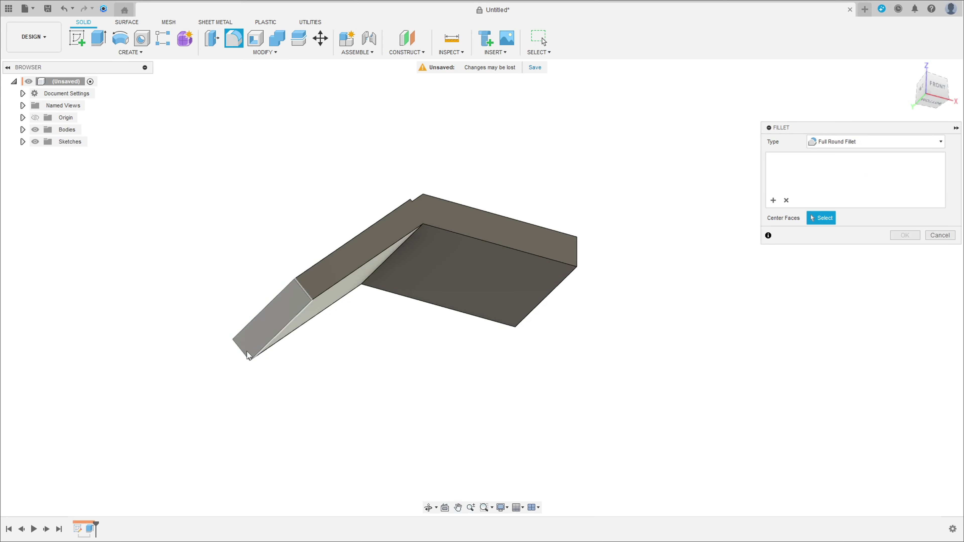
shift+middle_drag(248, 355, 253, 369)
scroll(255, 353, up, 3)
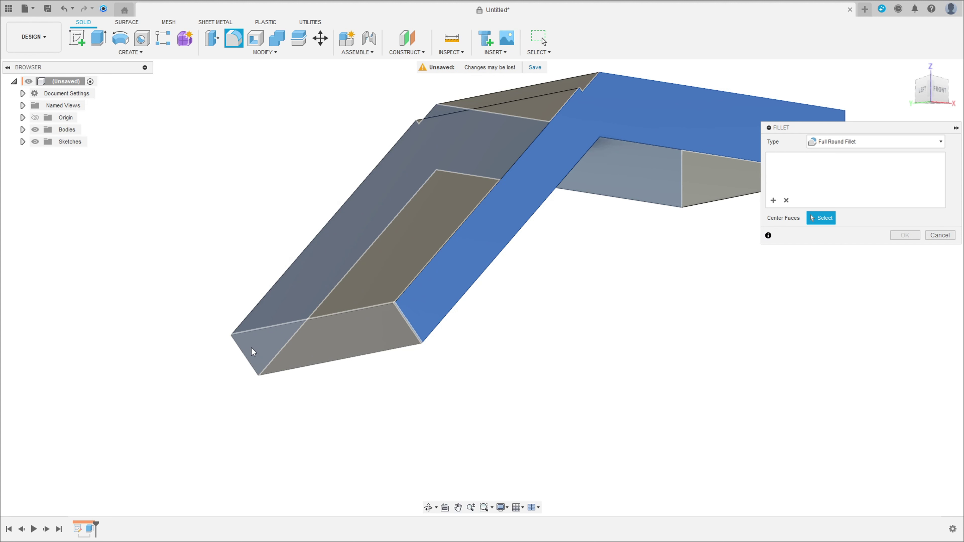
click(253, 353)
scroll(262, 357, down, 3)
shift+middle_drag(265, 338, 281, 323)
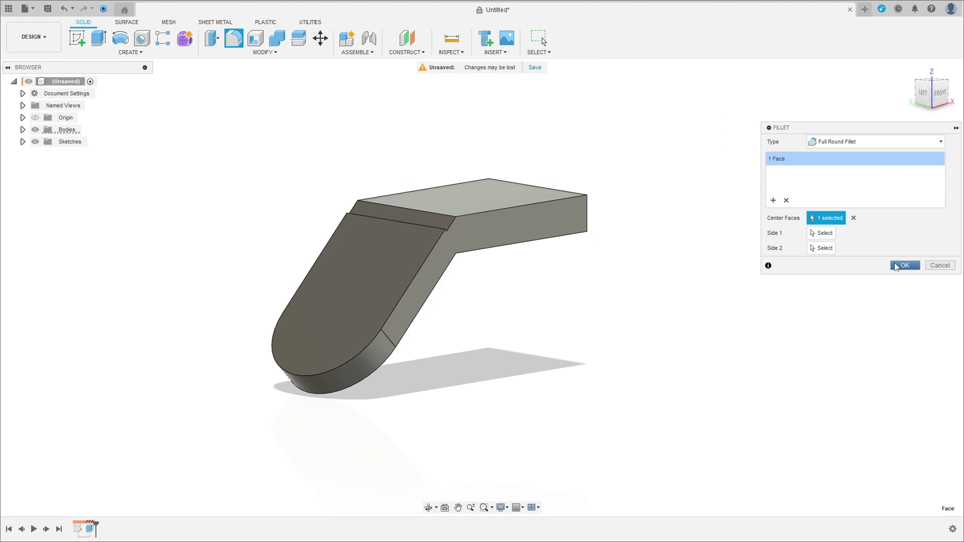
click(895, 266)
shift+middle_drag(317, 261, 262, 254)
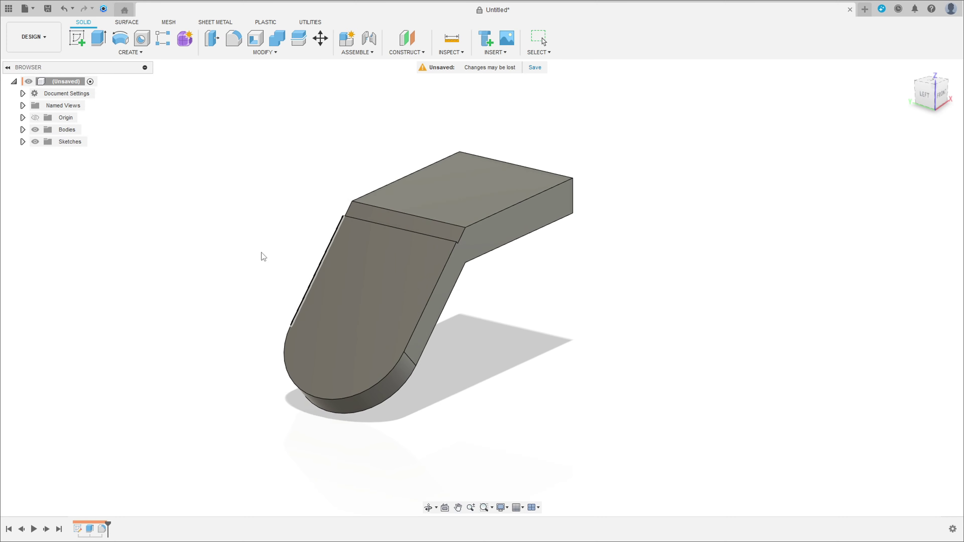
- Start a new sketch on the slanted arm's flat face
click(77, 38)
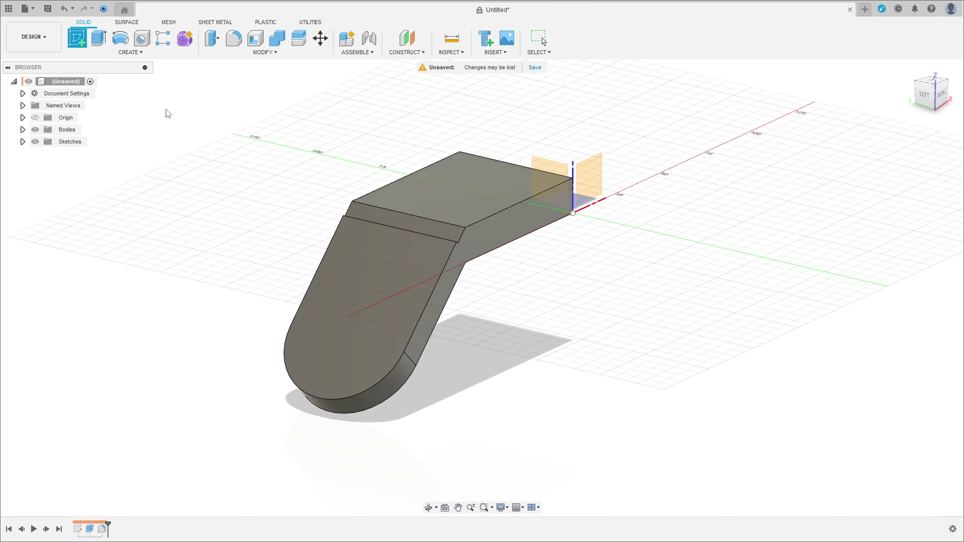
click(366, 303)
drag(446, 335, 437, 166)
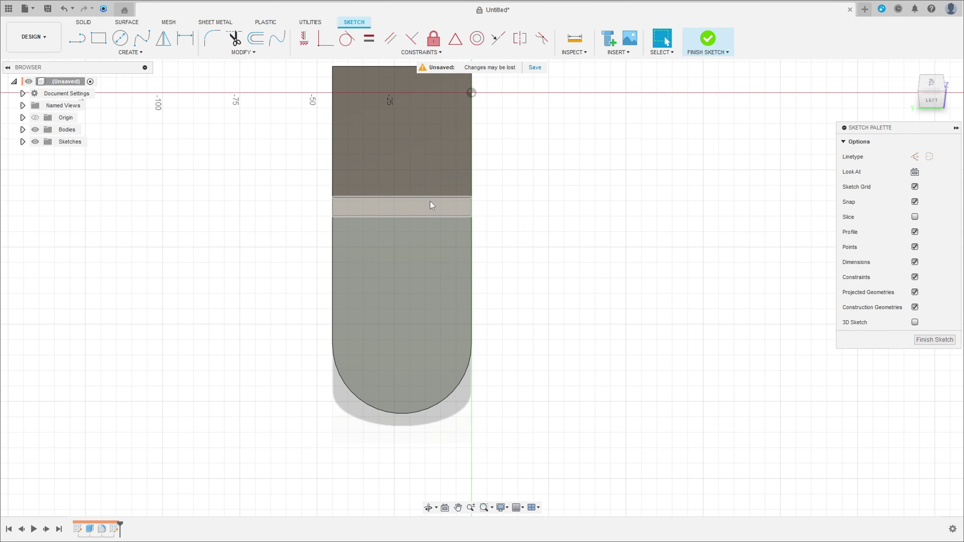
- Draw a center-to-center slot 20 mm long and 8 mm wide on the arm
click(134, 55)
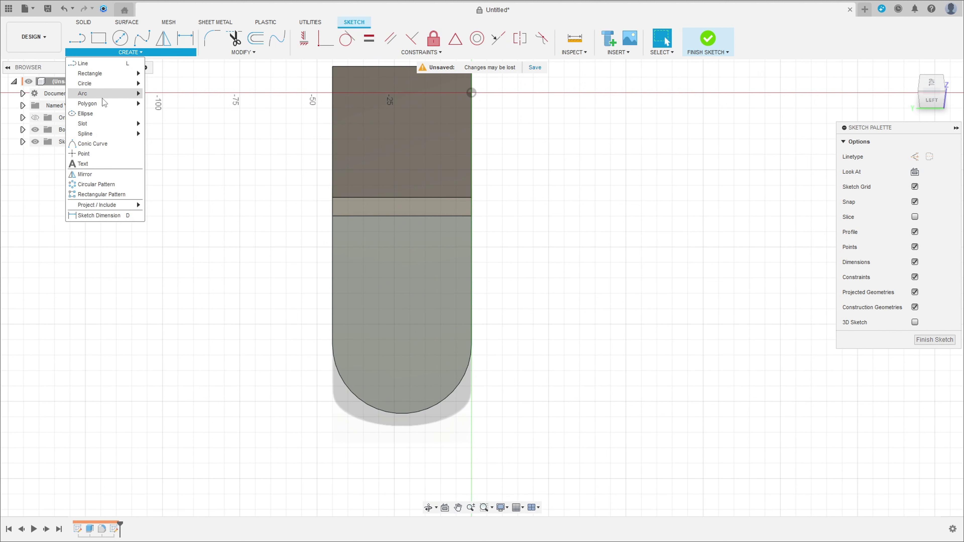
mouse_move(83, 124)
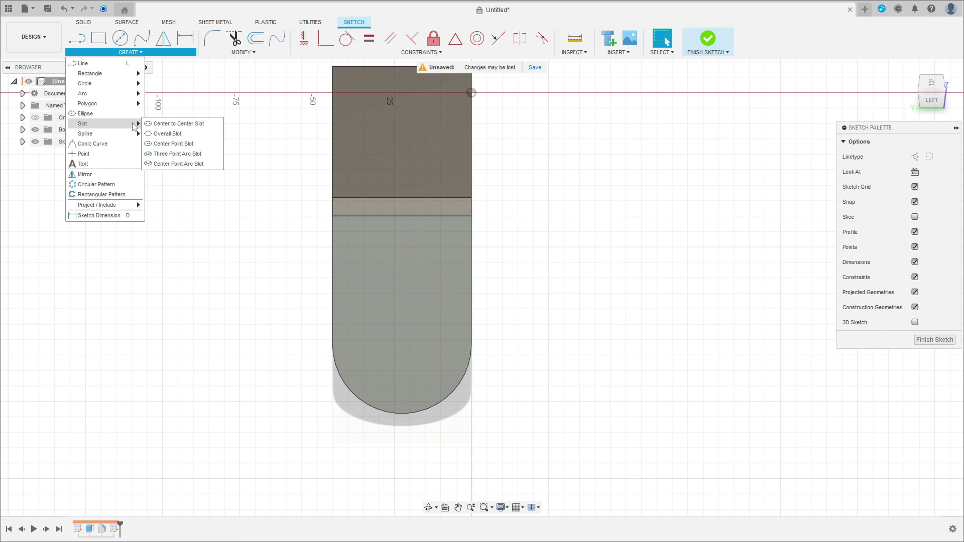
click(157, 125)
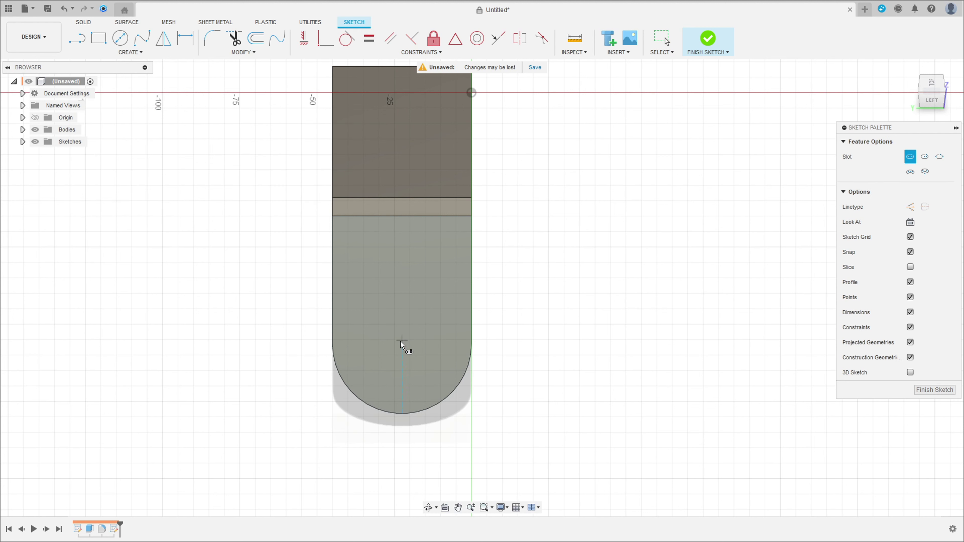
click(401, 344)
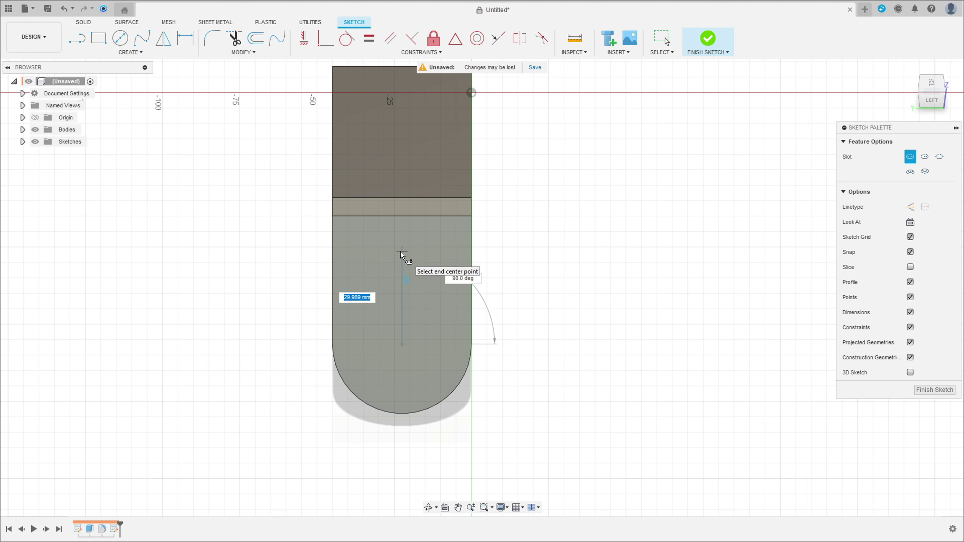
key(Tab)
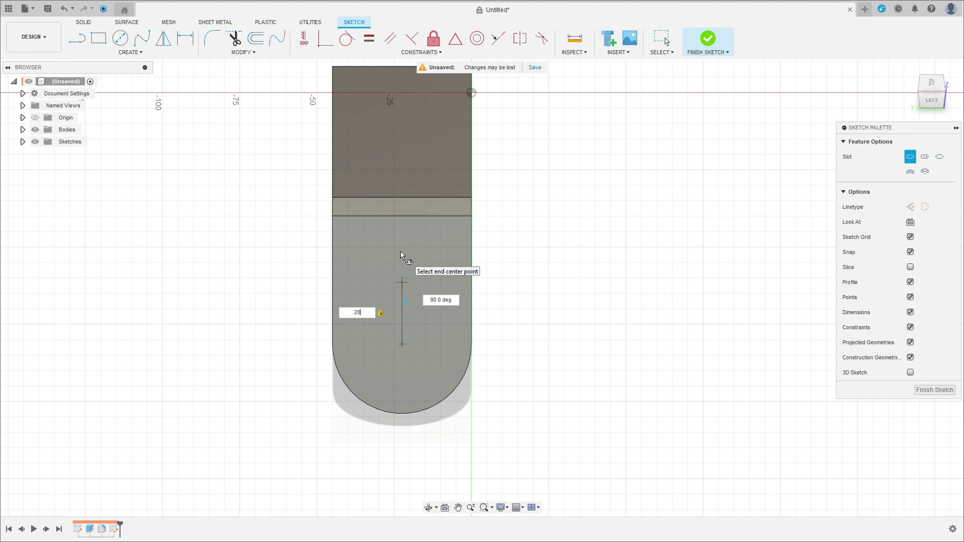
key(Return)
text(8)
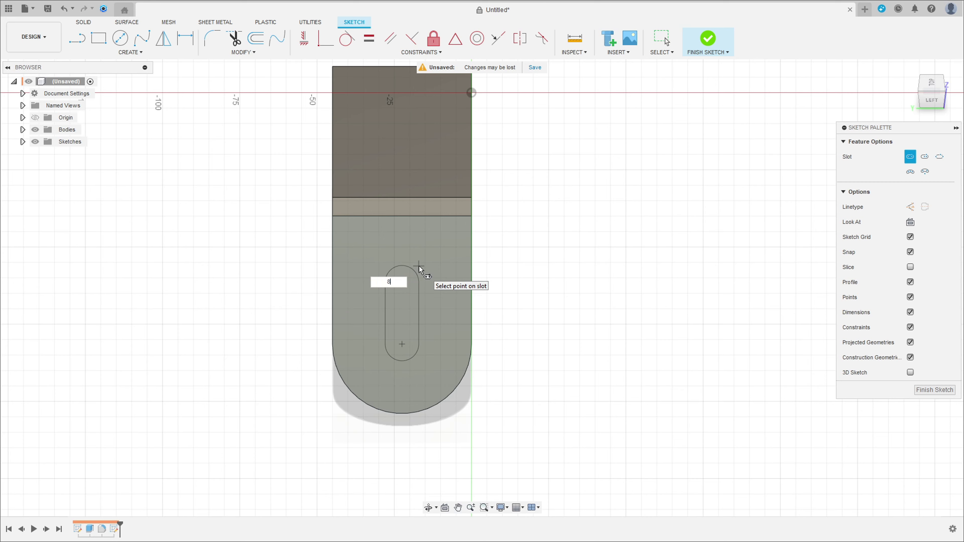
key(Tab)
key(Return)
key(Escape)
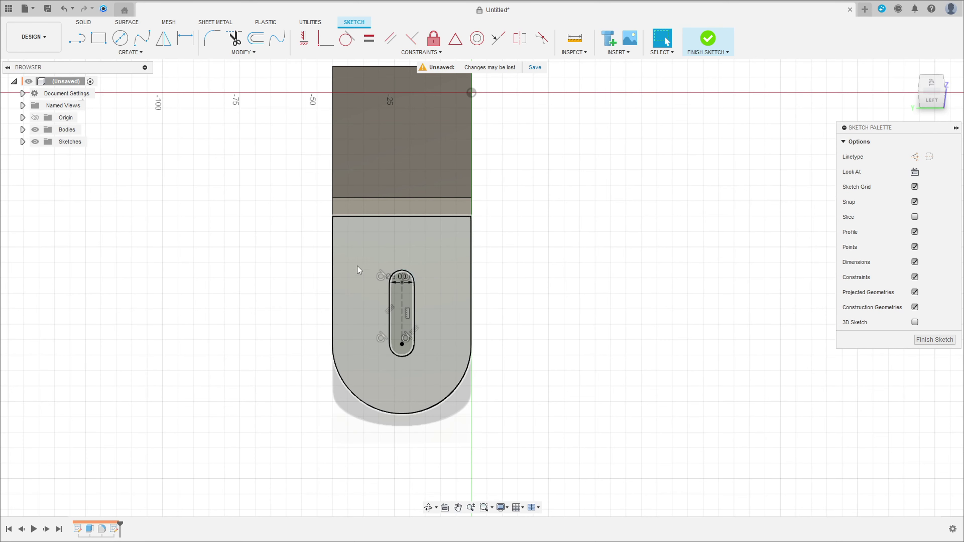
- Change the slot width dimension to 16 mm and move it away from the slot
scroll(364, 277, up, 3)
double_click(433, 279)
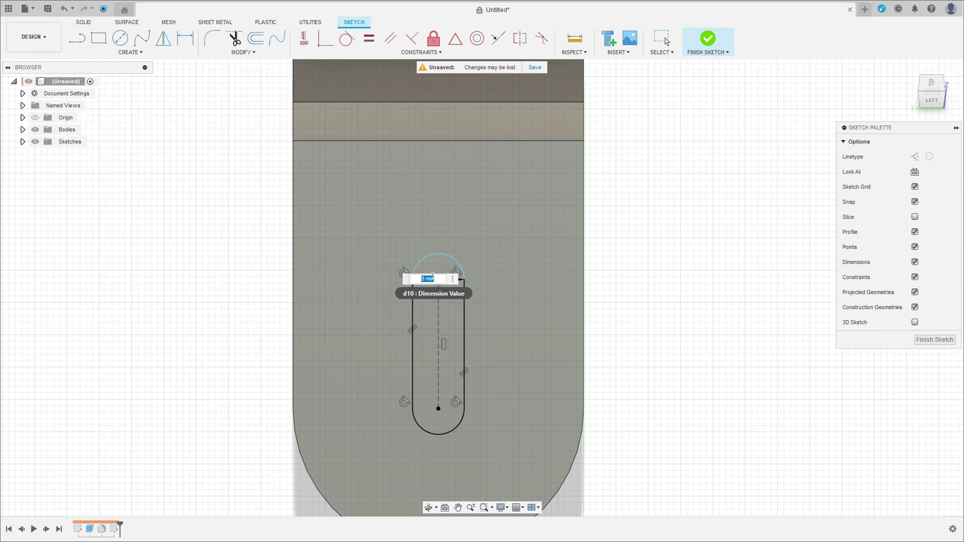
key(Return)
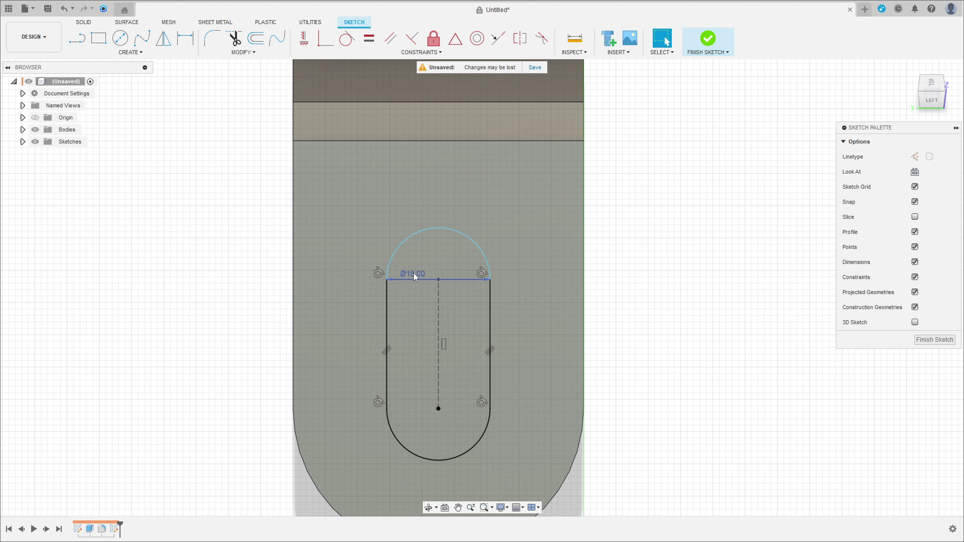
mouse_move(413, 273)
mouse_down()
mouse_move(356, 238)
mouse_move(335, 210)
mouse_up()
- Add a 20 mm centre-to-centre length dimension to the slot and finish the sketch
click(181, 43)
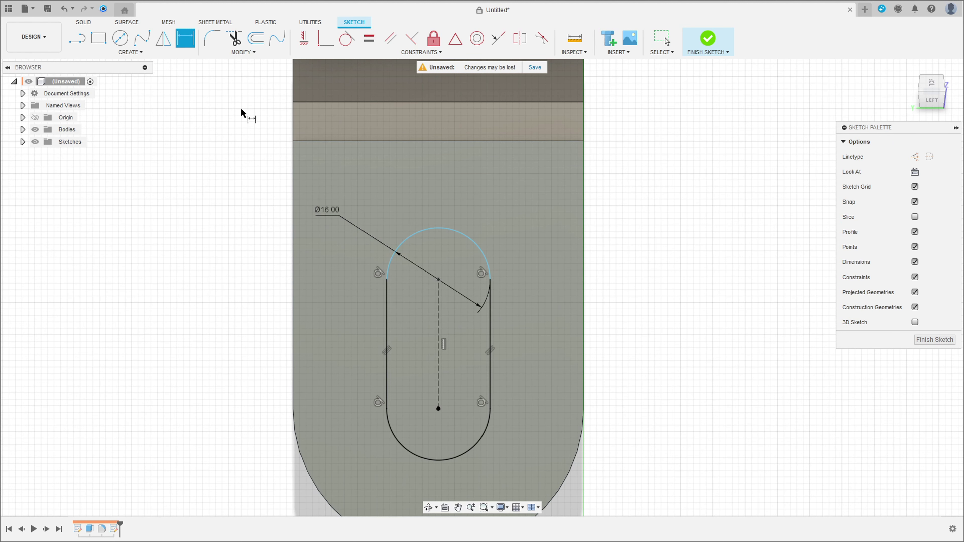
click(439, 330)
click(534, 319)
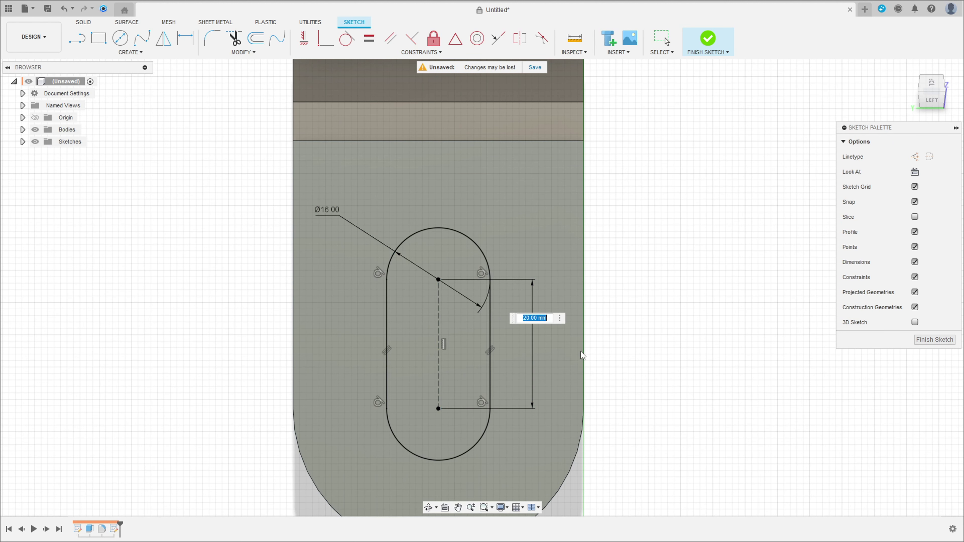
key(Return)
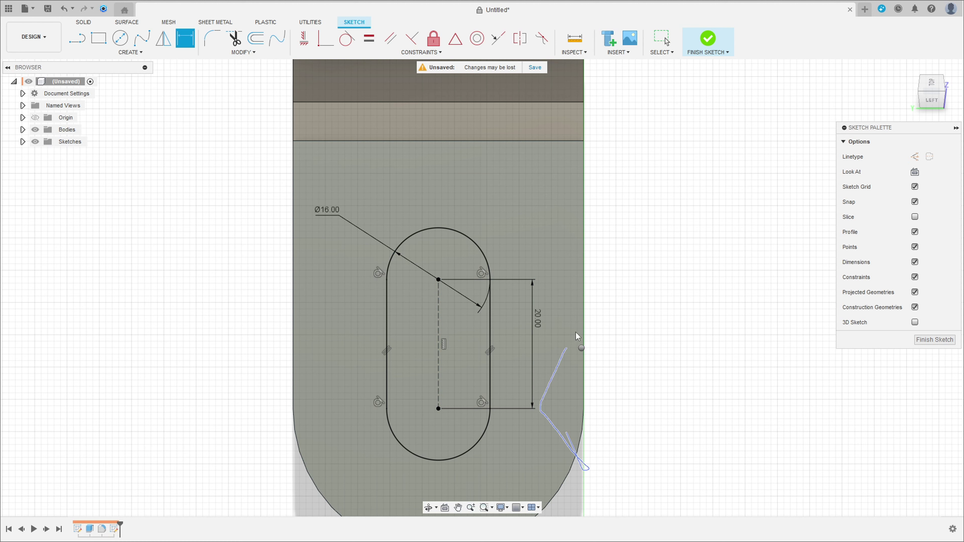
click(708, 39)
- Extrude the slot profile as a Cut with extent type All through the slanted arm
scroll(676, 287, down, 3)
mouse_move(675, 286)
shift+middle_down()
mouse_move(574, 287)
mouse_move(554, 262)
shift+middle_up()
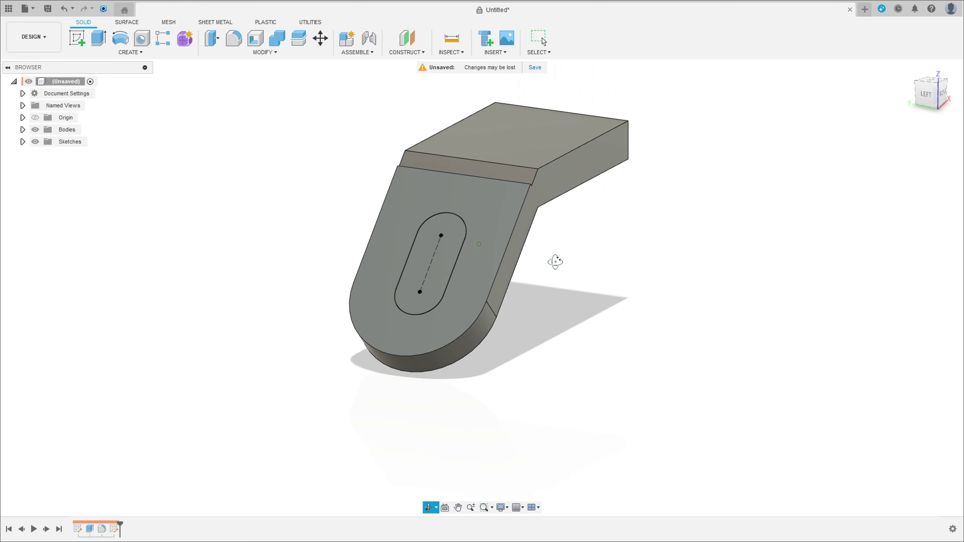
click(98, 37)
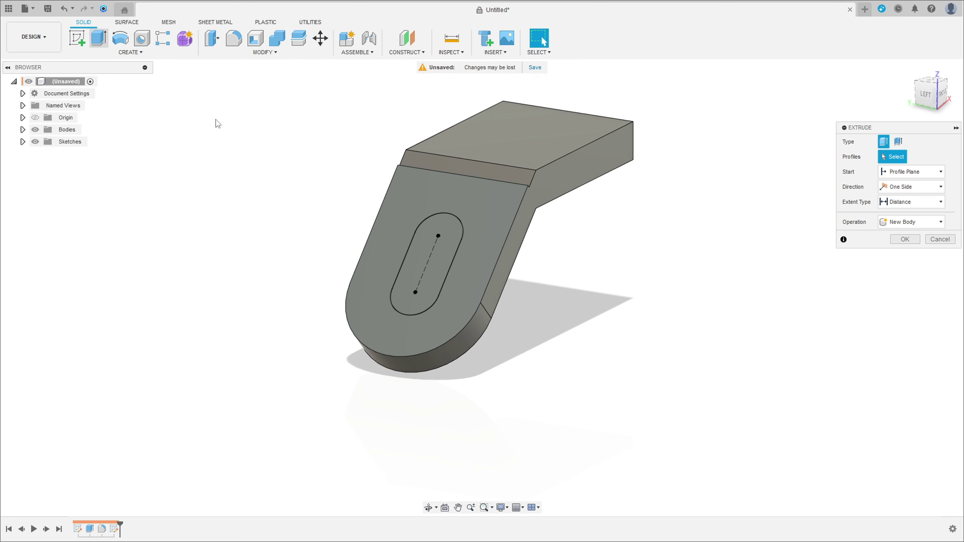
click(439, 237)
drag(421, 262, 458, 279)
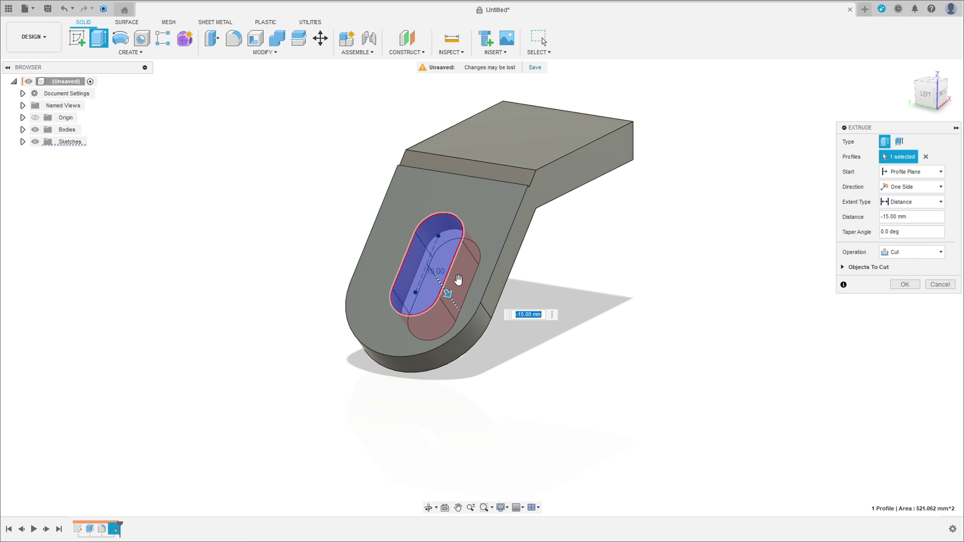
click(910, 201)
click(899, 238)
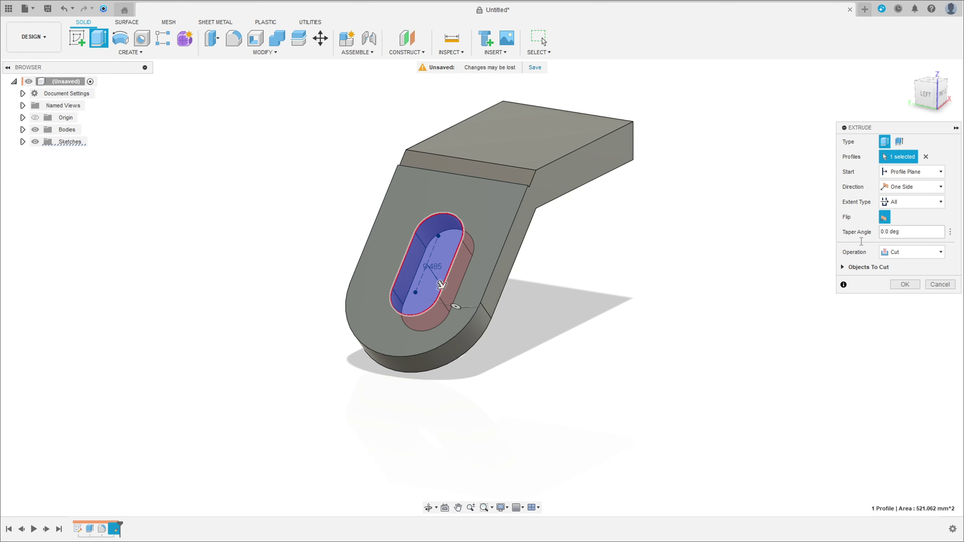
click(904, 284)
mouse_move(725, 282)
shift+middle_down()
mouse_move(663, 239)
mouse_move(604, 221)
mouse_move(504, 273)
mouse_move(378, 275)
mouse_move(303, 262)
shift+middle_up()
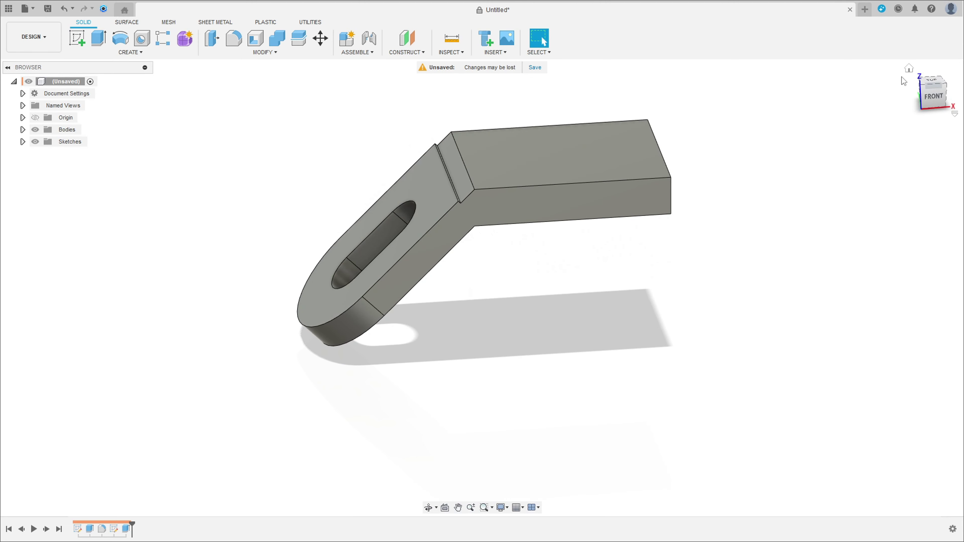
- From the Home view, start a new sketch on the straight arm's side face
click(908, 68)
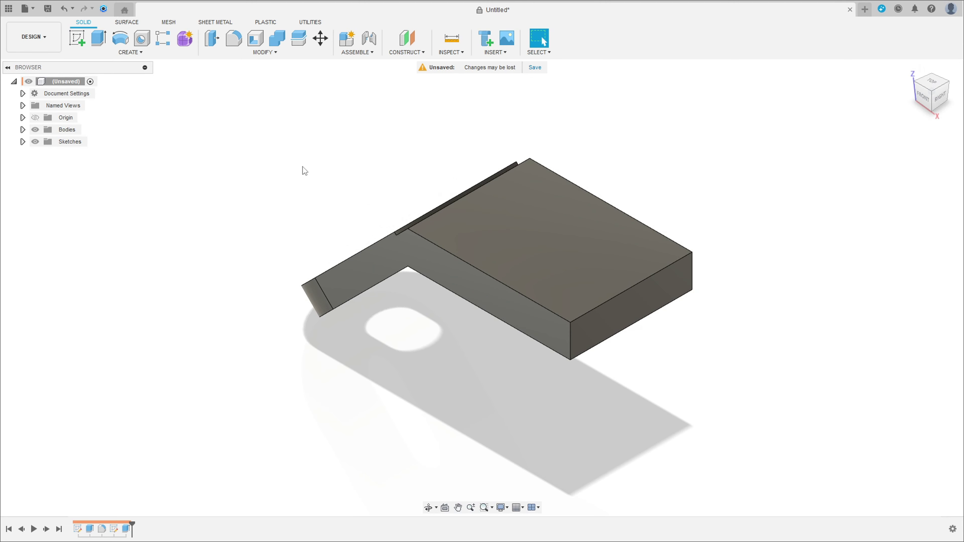
click(78, 38)
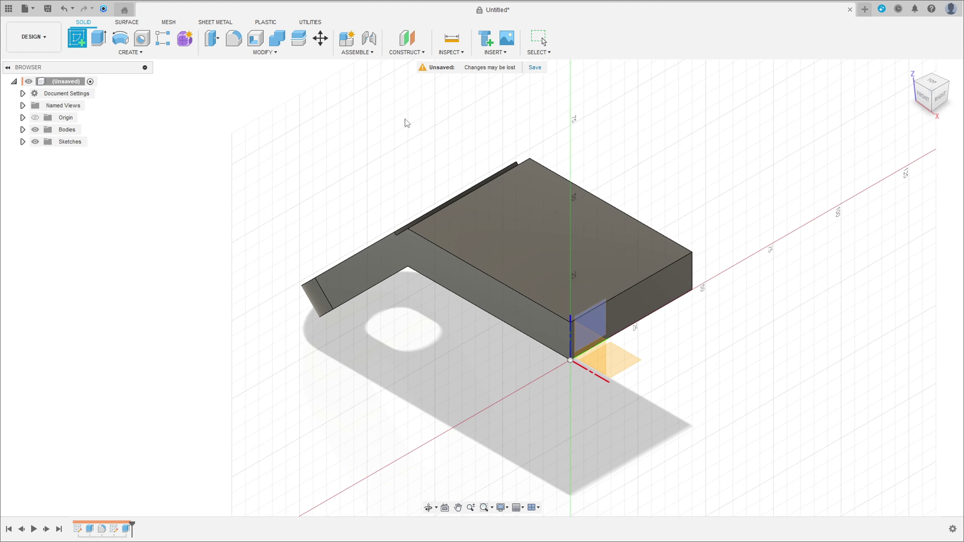
mouse_move(649, 153)
shift+middle_down()
mouse_move(809, 140)
mouse_move(587, 179)
shift+middle_up()
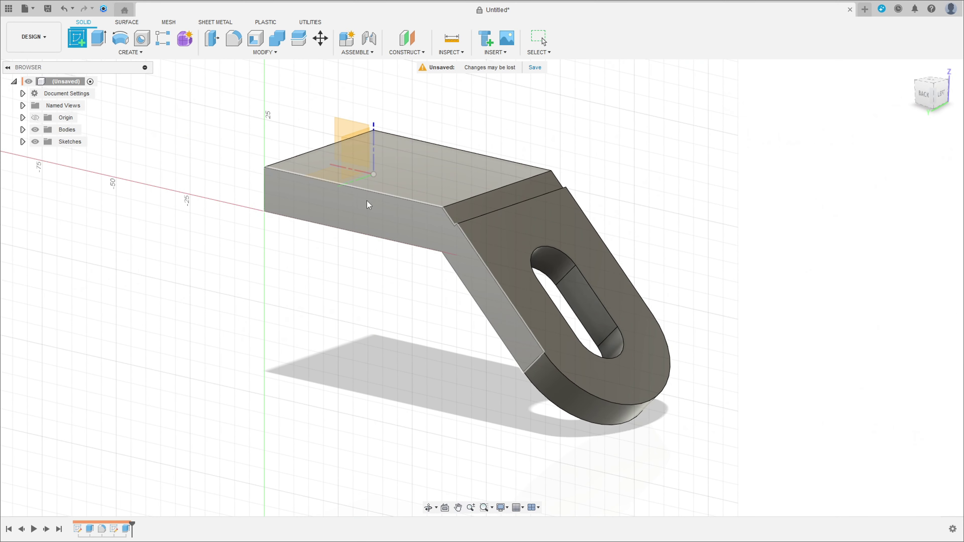
click(366, 208)
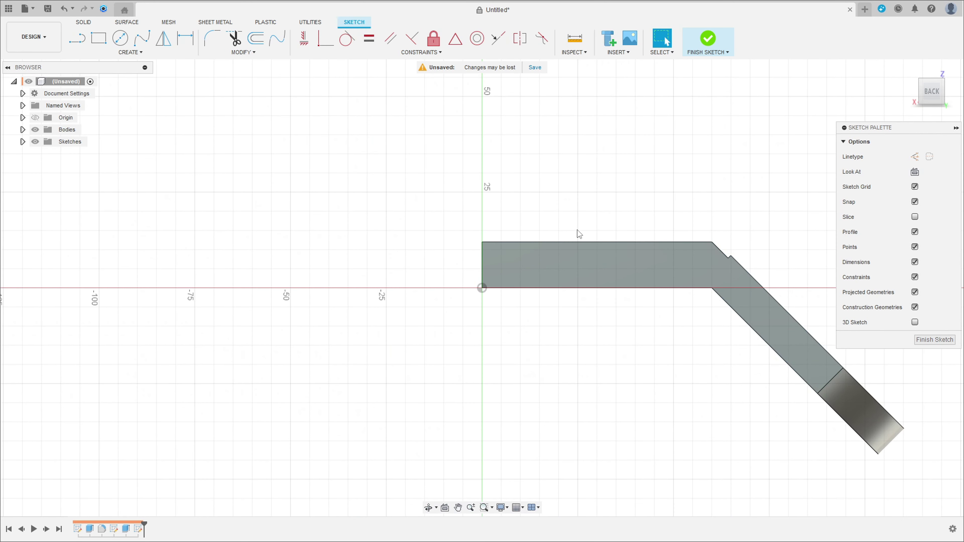
- Draw the gusset outline: a vertical line from the arm corner, a tangent arc over the top, and a line back to the origin corner
click(79, 41)
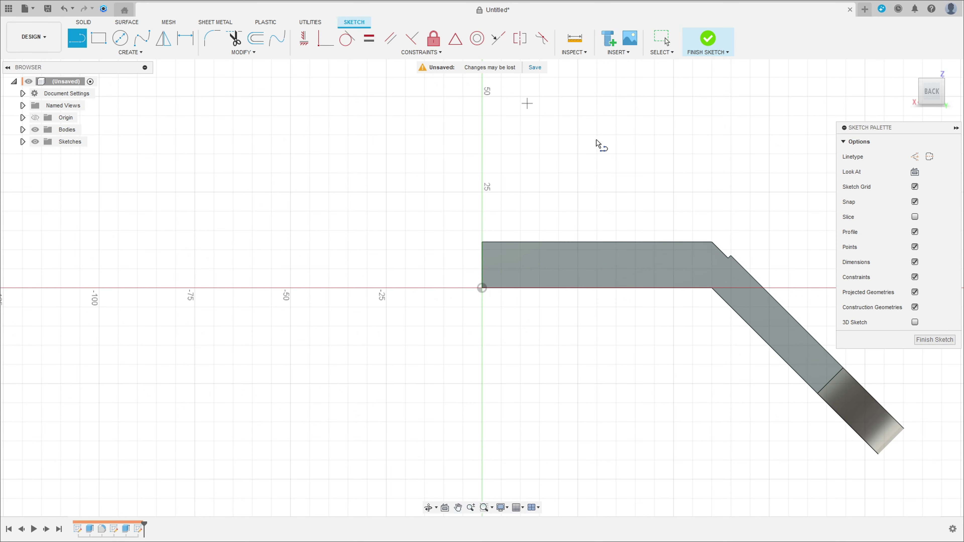
click(712, 242)
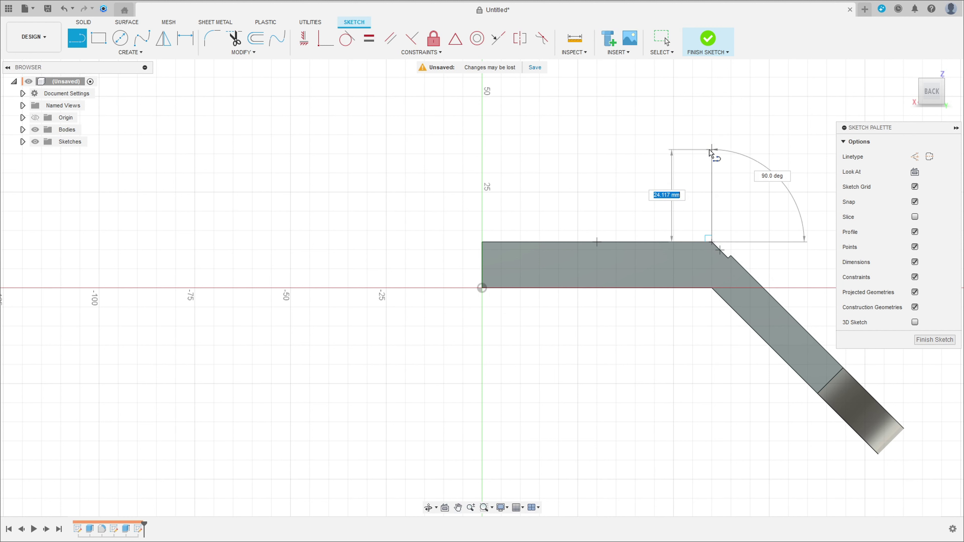
click(709, 154)
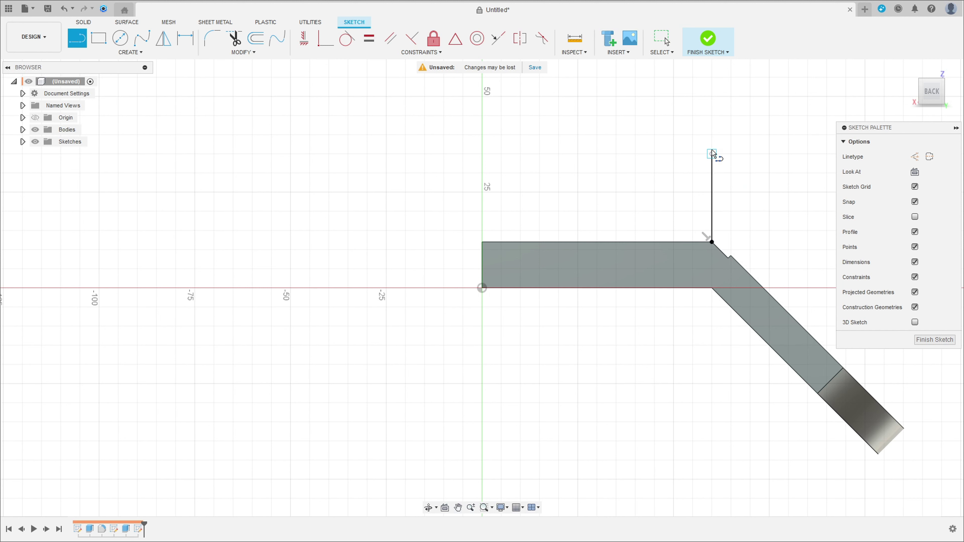
mouse_move(712, 154)
mouse_down()
mouse_move(596, 153)
mouse_move(591, 127)
mouse_move(582, 129)
mouse_up()
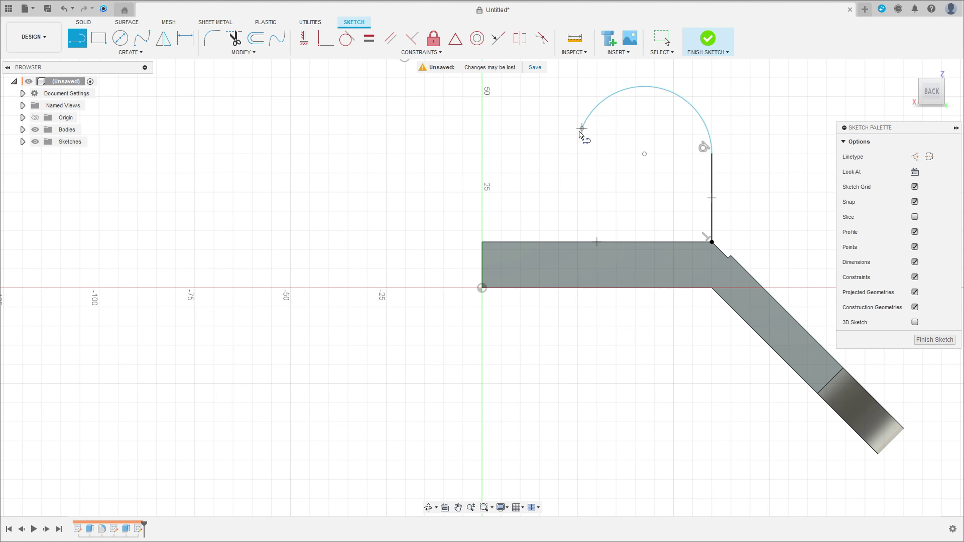
click(481, 242)
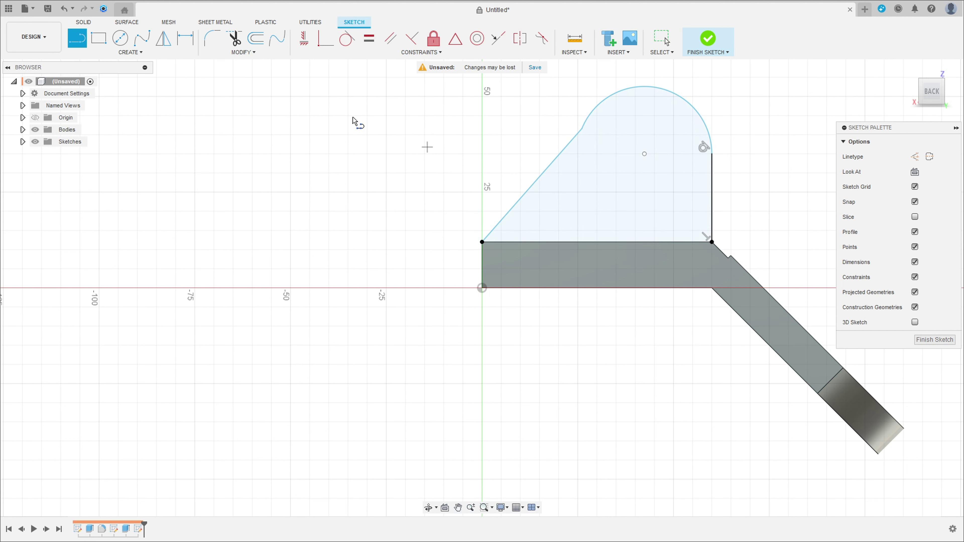
key(Escape)
- Make the gusset's sloping line tangent to the arc
click(346, 38)
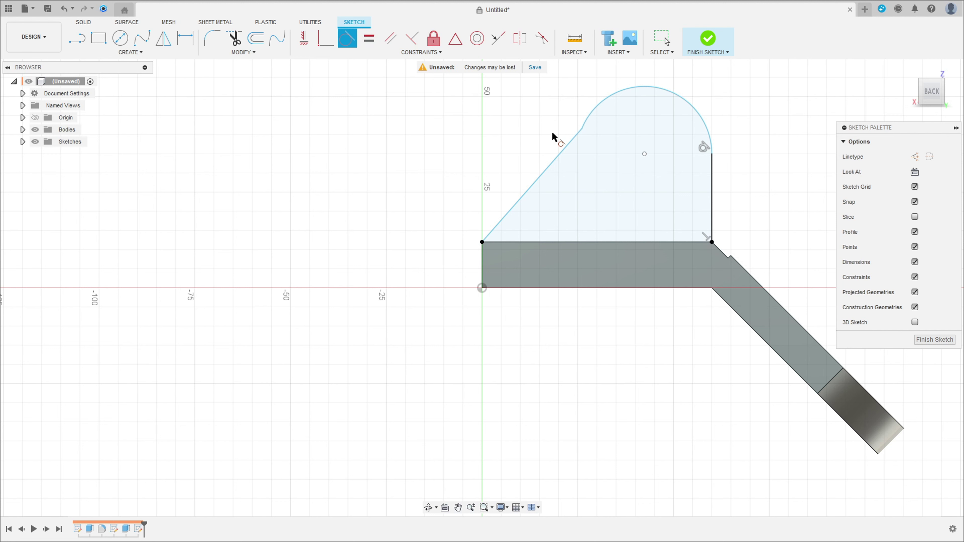
click(569, 145)
click(591, 122)
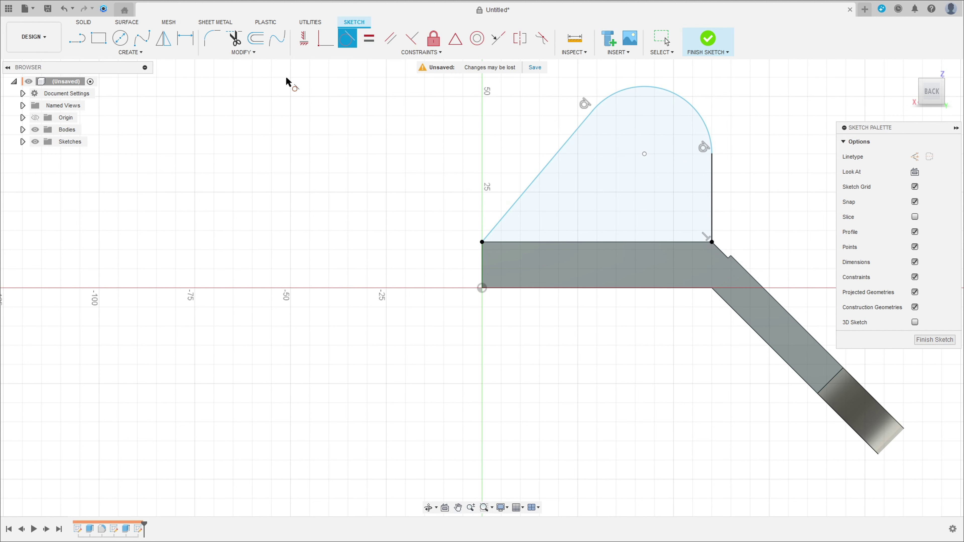
- Dimension the gusset arc to a radius of 16 mm
click(185, 37)
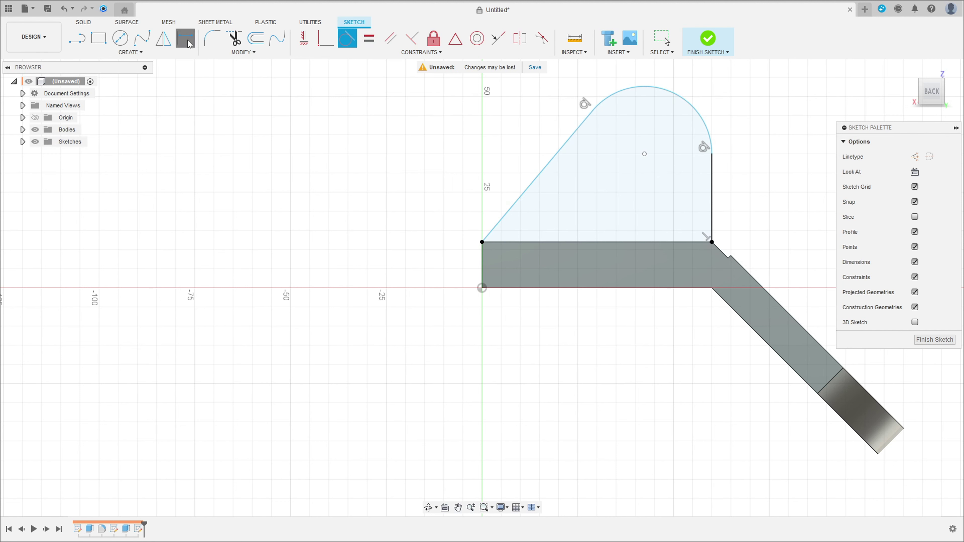
click(683, 99)
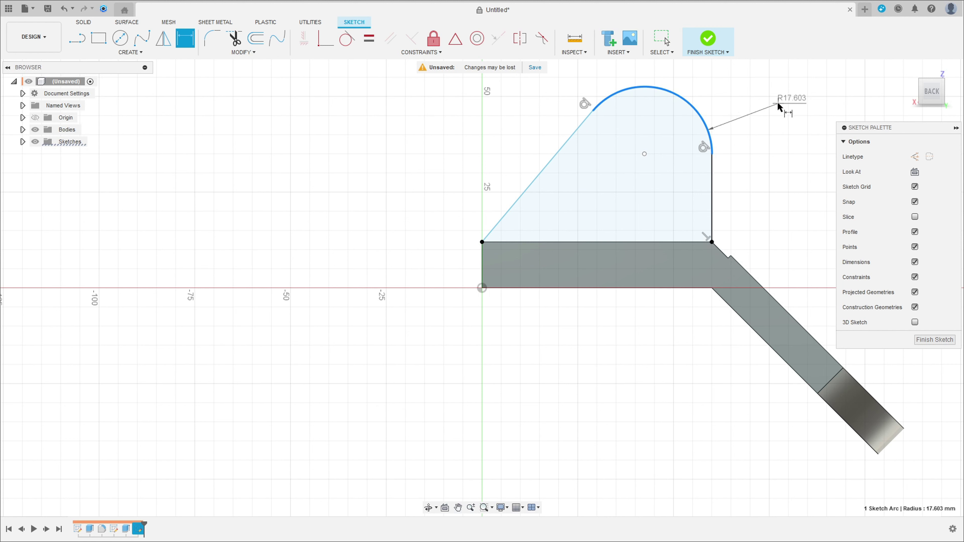
click(788, 97)
text(16)
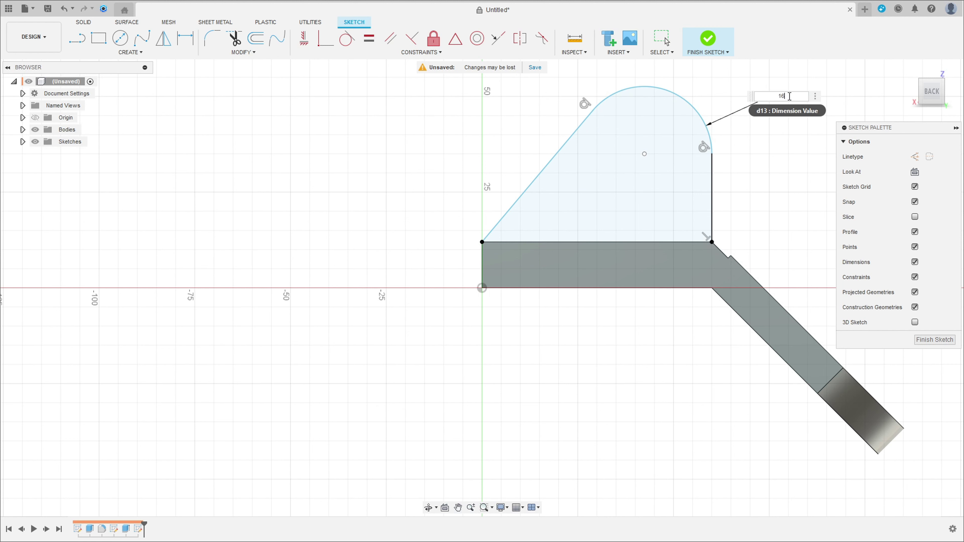
key(Return)
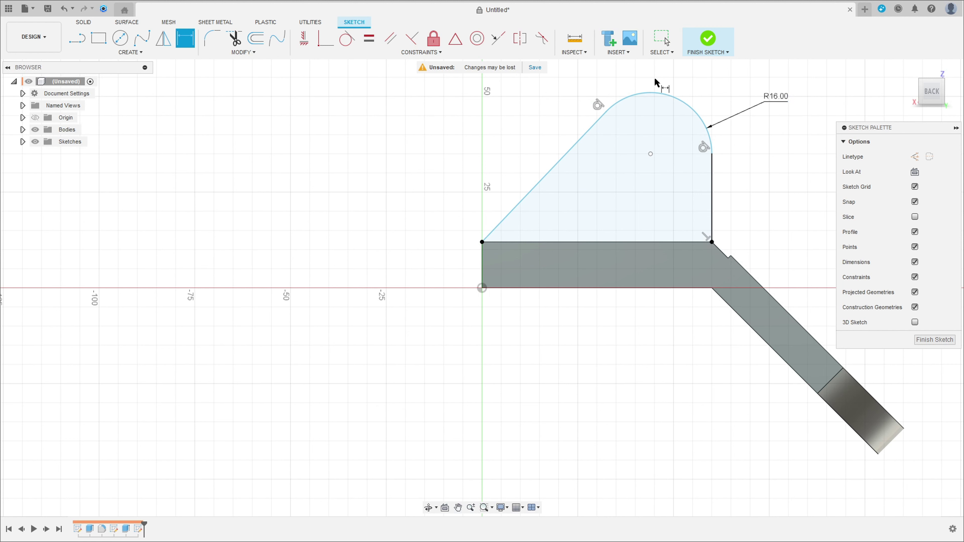
- Set a 50° angle between the sloping line and the arm's top edge
click(533, 190)
click(549, 242)
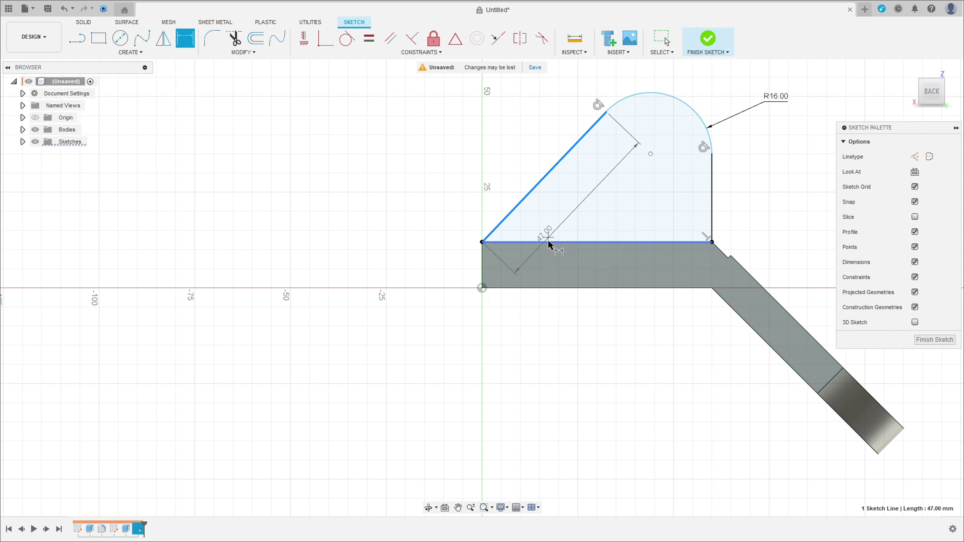
click(555, 215)
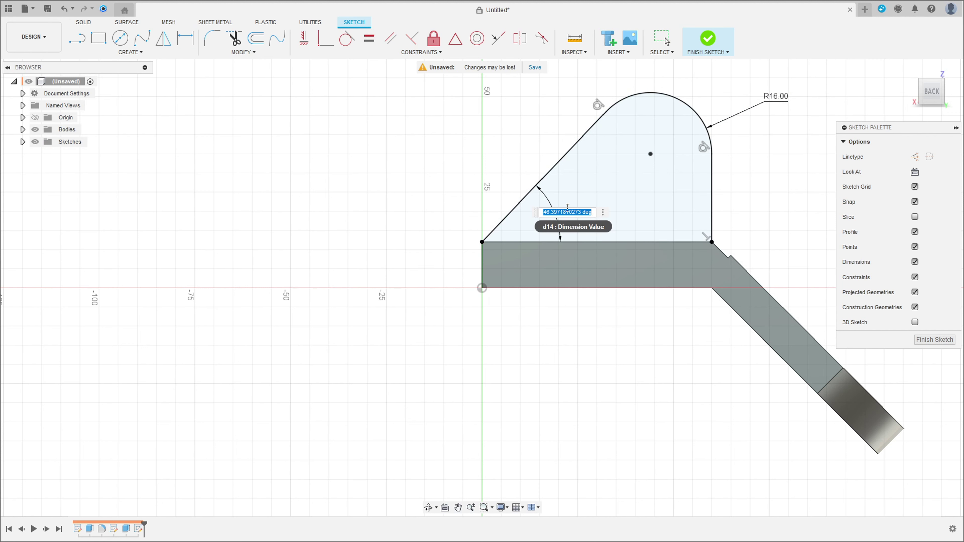
text(50)
key(Return)
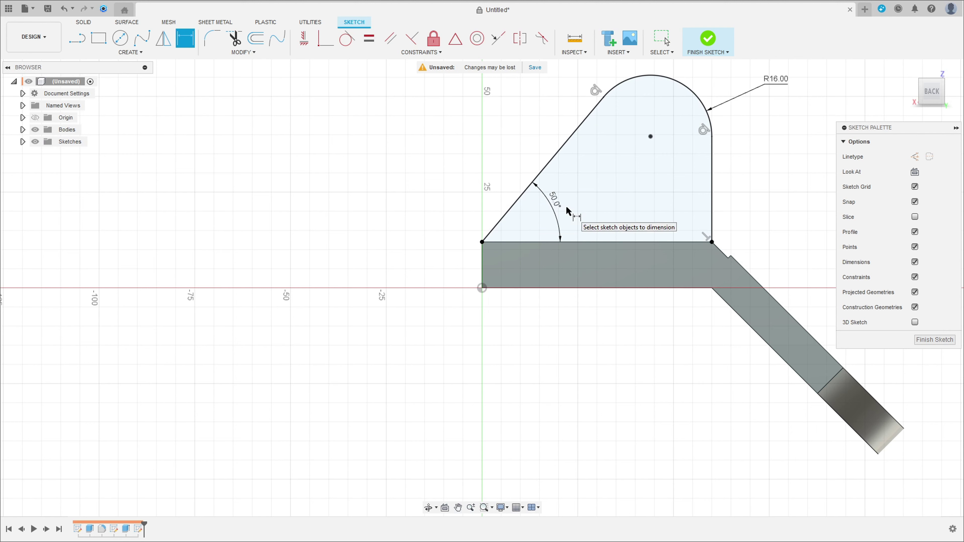
middle_drag(757, 209, 622, 281)
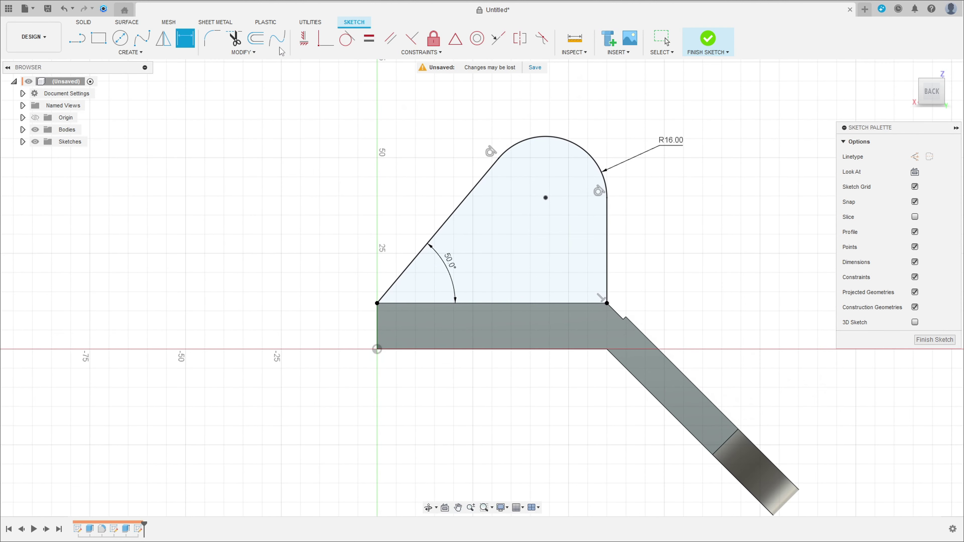
- Place a 16 mm diameter circle on the gusset arc's centre and finish the sketch
click(120, 38)
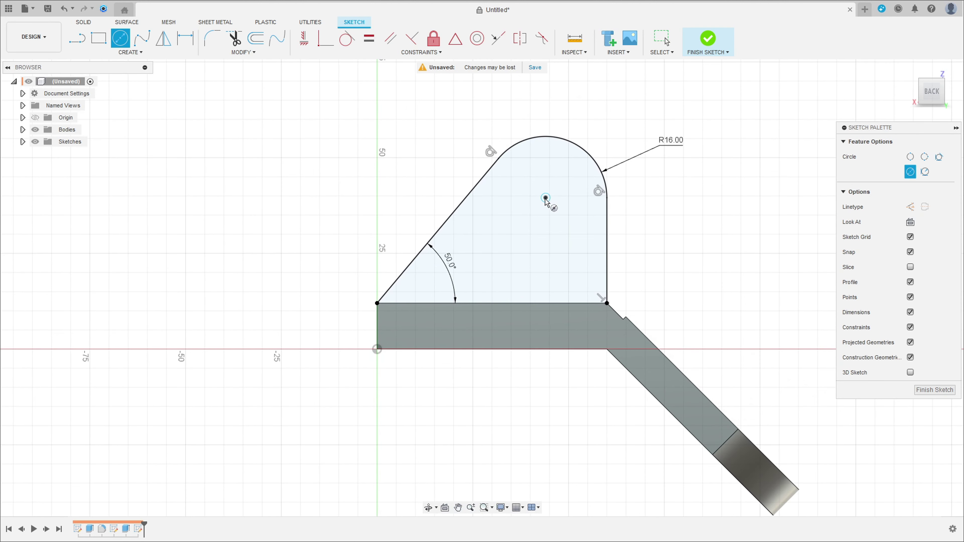
click(545, 197)
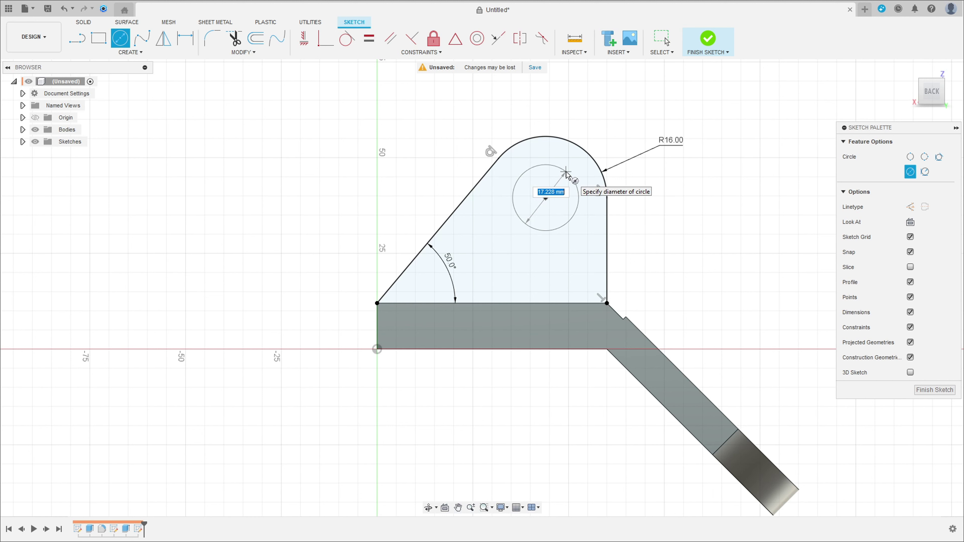
key(Tab)
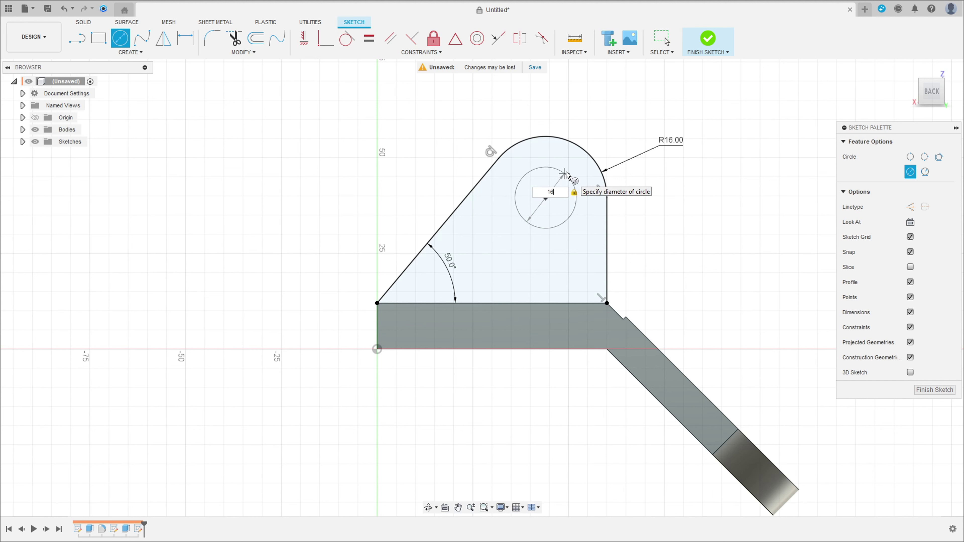
key(Return)
key(Escape)
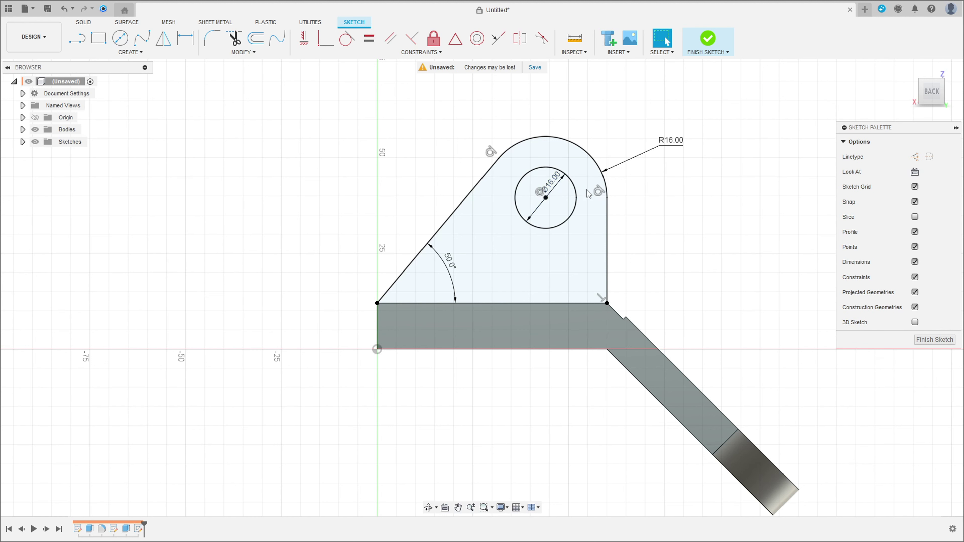
click(708, 40)
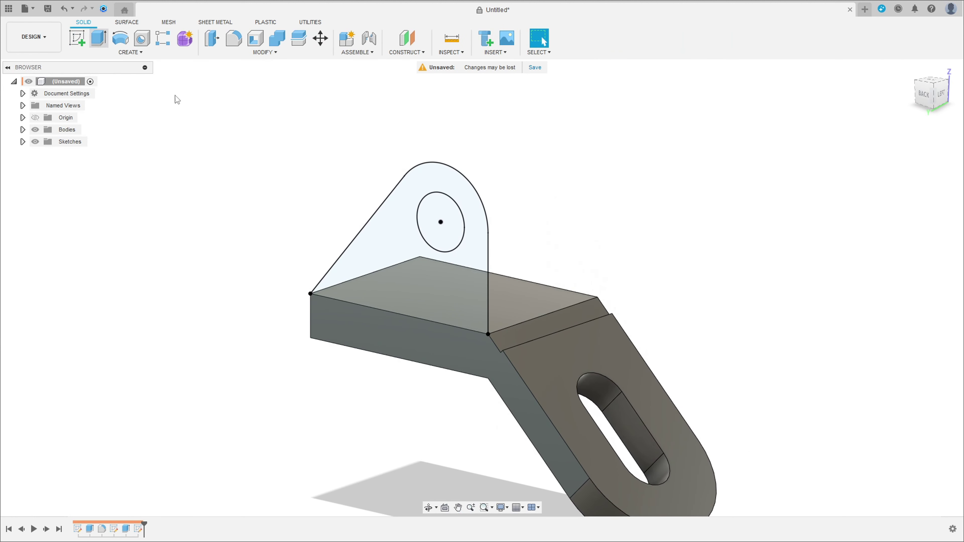
- Extrude the gusset profile 10 mm into the bracket as a Join, keeping the 16 mm hole
key(e)
click(391, 258)
shift+middle_drag(576, 239, 436, 211)
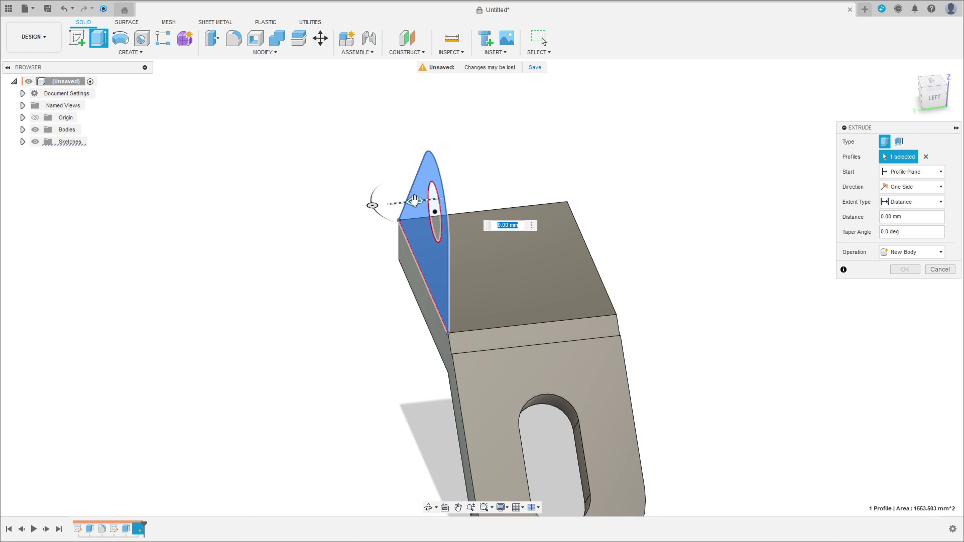
drag(414, 201, 452, 199)
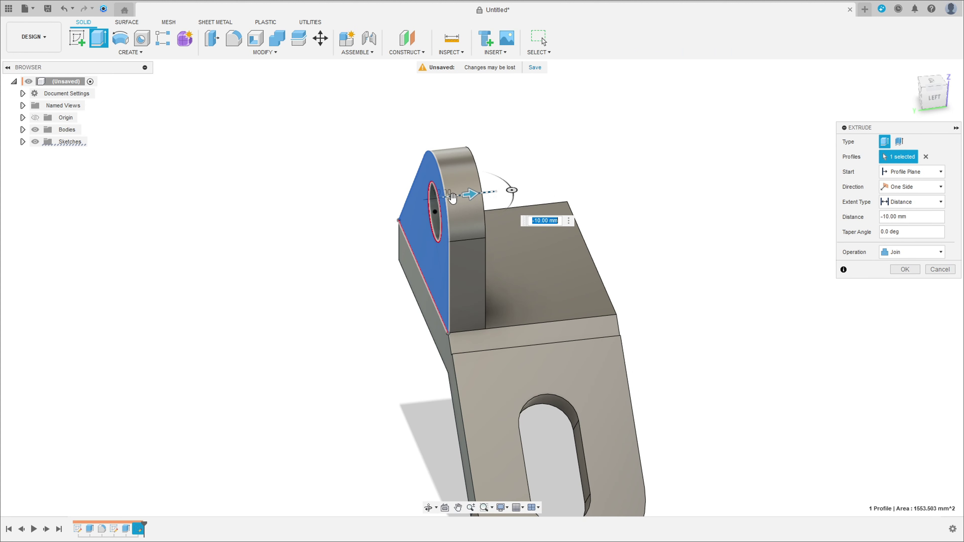
shift+middle_drag(679, 219, 537, 220)
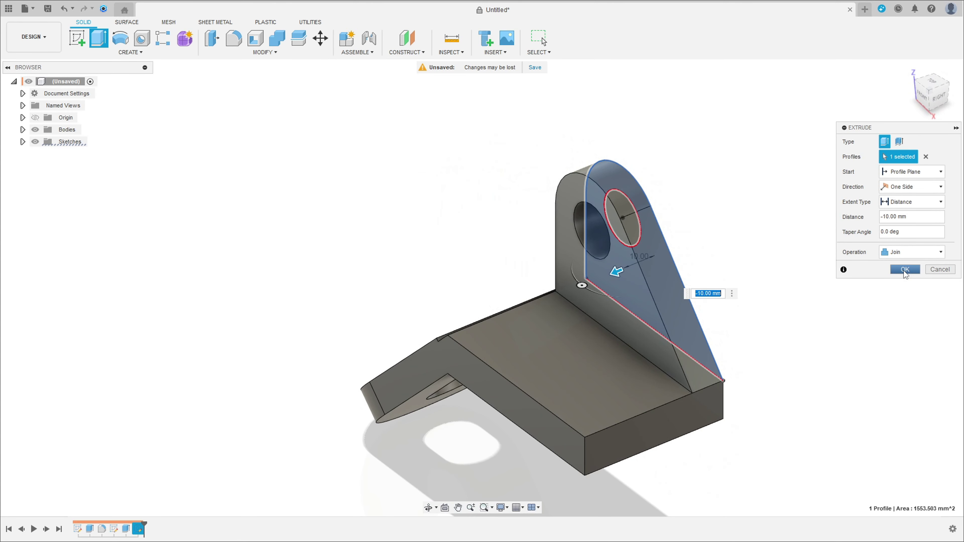
click(905, 270)
mouse_move(507, 266)
shift+middle_down()
mouse_move(600, 263)
mouse_move(624, 301)
shift+middle_up()
click(913, 72)
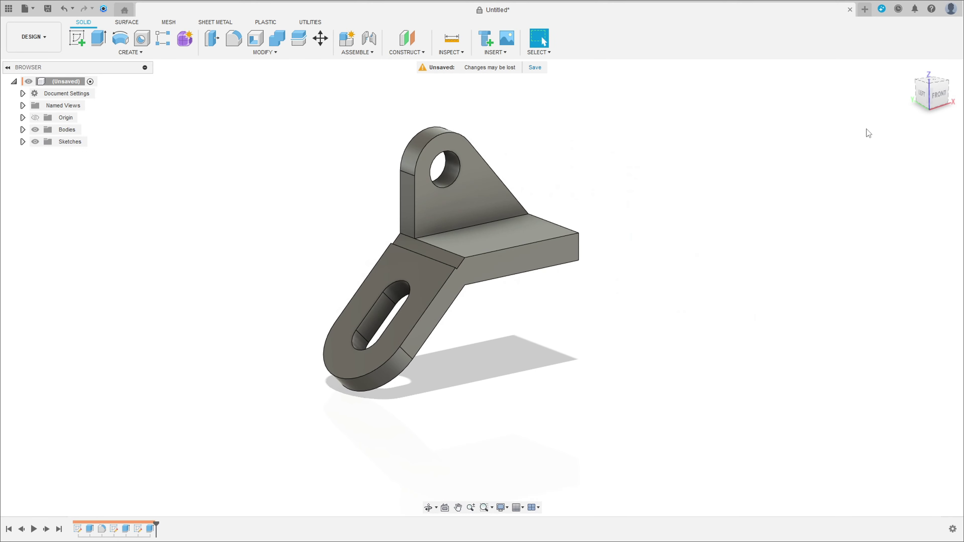
click(949, 79)
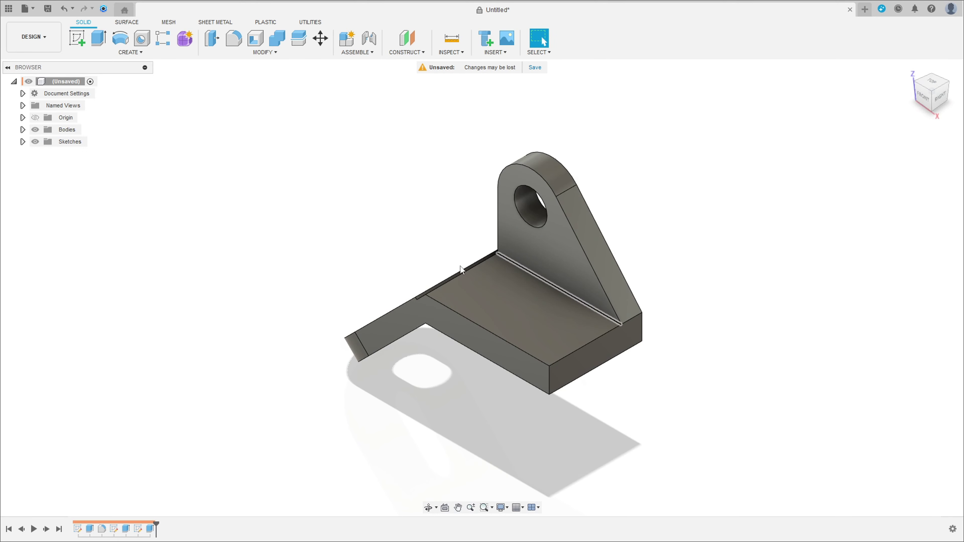
mouse_move(461, 269)
shift+middle_down()
mouse_move(553, 249)
mouse_move(774, 261)
mouse_move(828, 247)
mouse_move(815, 254)
shift+middle_up()
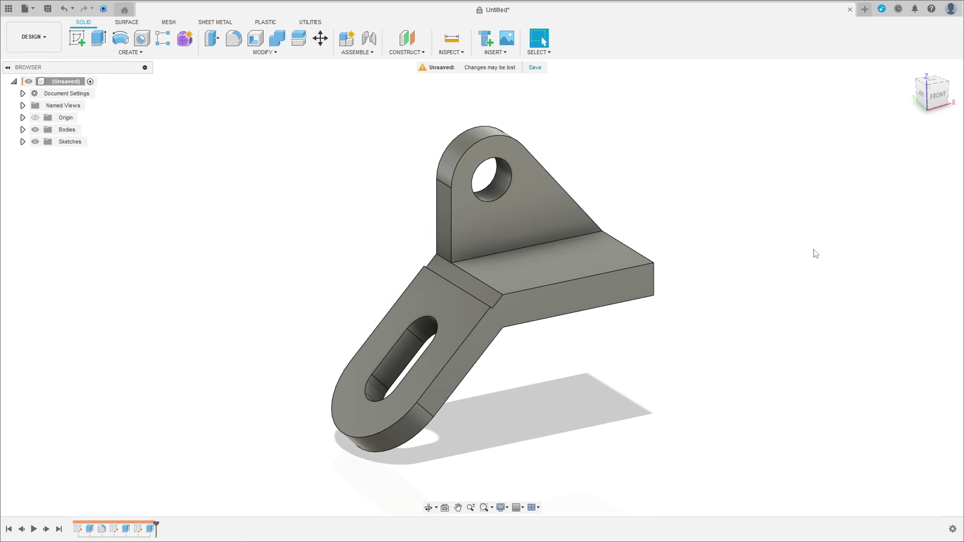